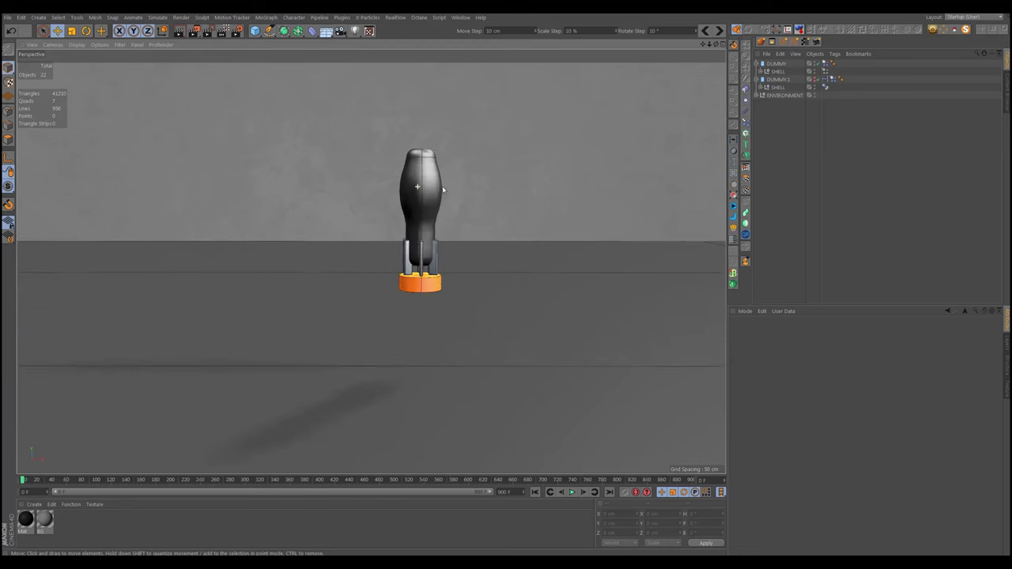
Make DUMMY.1 visible and play the test scene to watch both shells launch.
left_click(572, 492)
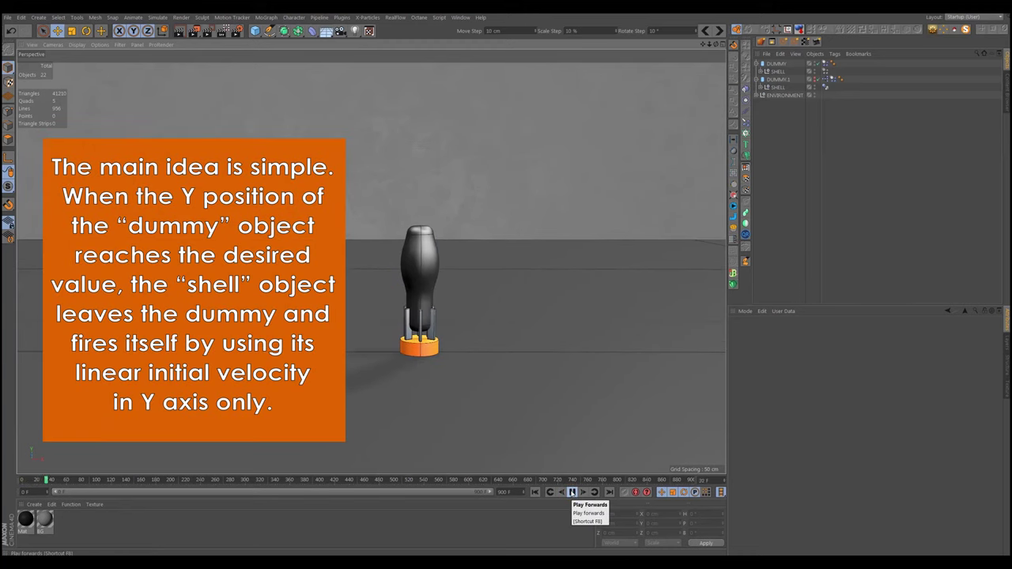
left_click(535, 492)
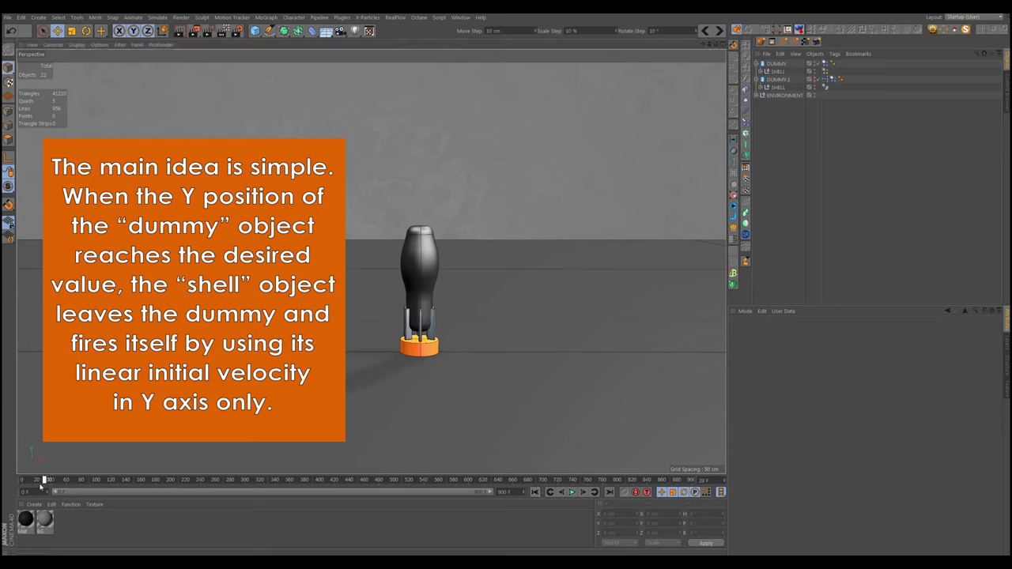
left_click(814, 81)
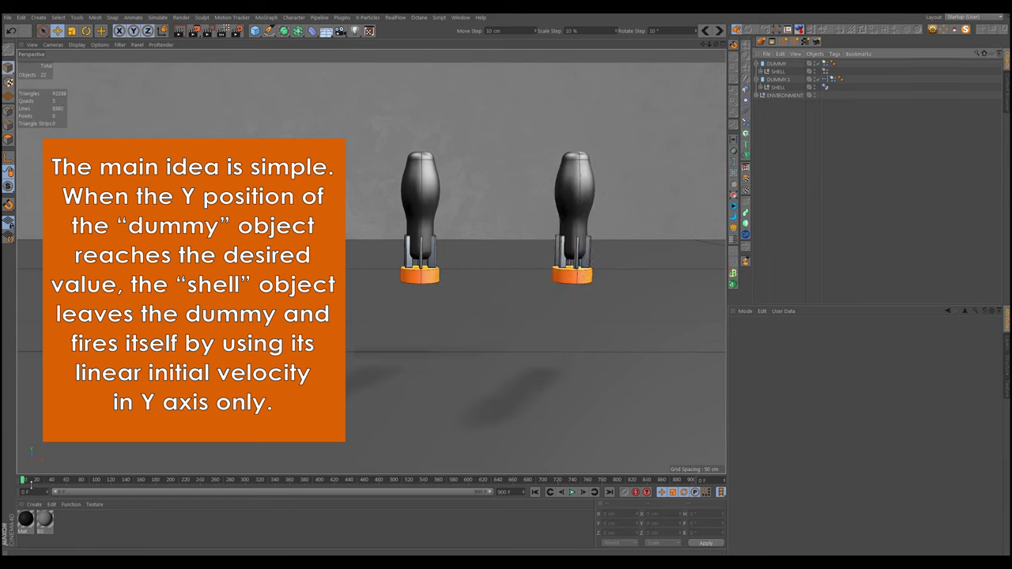
mouse_move(22, 480)
left_mouse_down()
mouse_move(53, 481)
mouse_move(3, 485)
left_mouse_up()
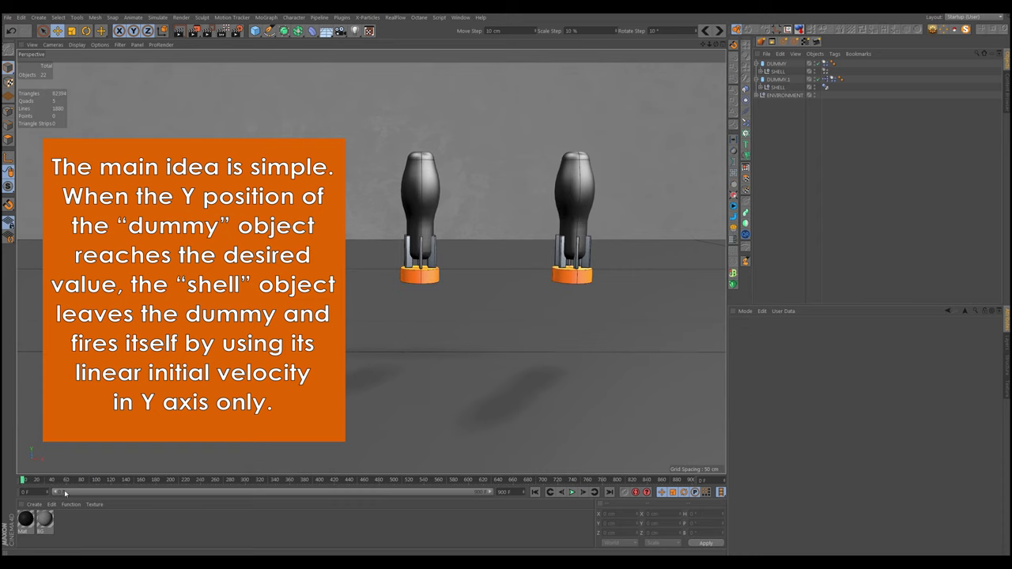
left_click(572, 492)
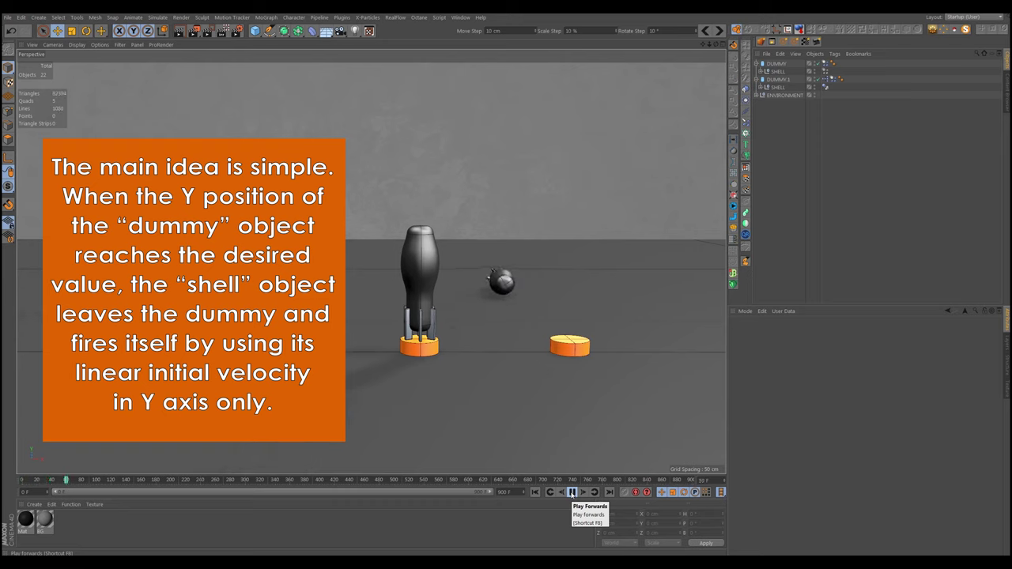
left_click(572, 492)
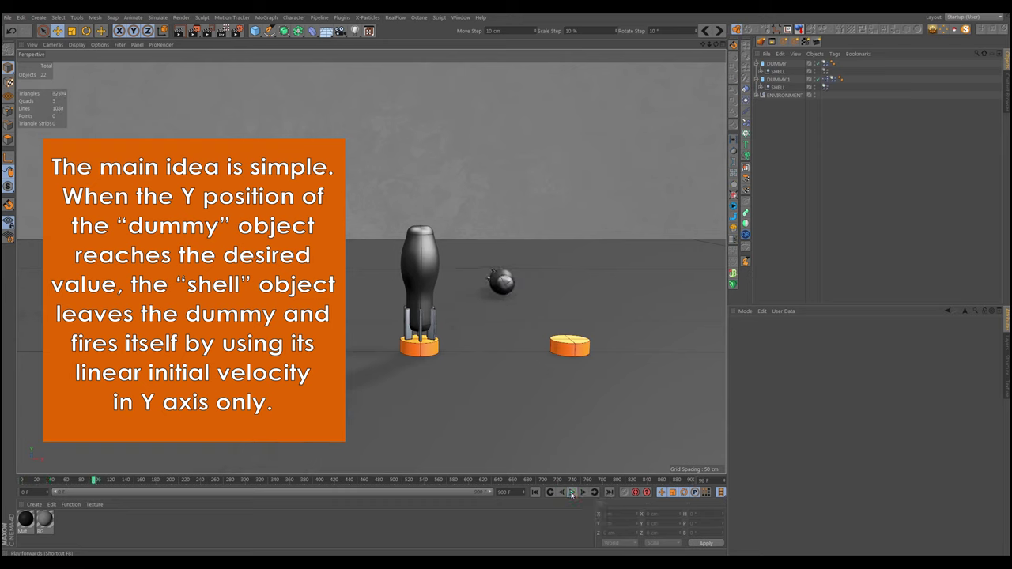
left_click_drag(93, 481, 4, 483)
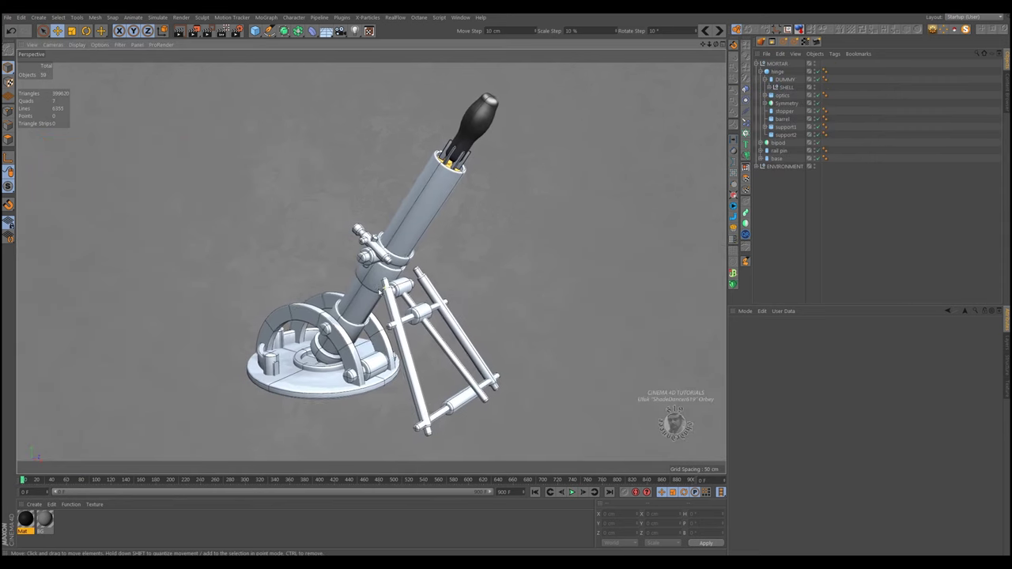
Set the Project Settings Dynamics Expert Scale to 10 cm.
left_click(23, 17)
left_click(32, 135)
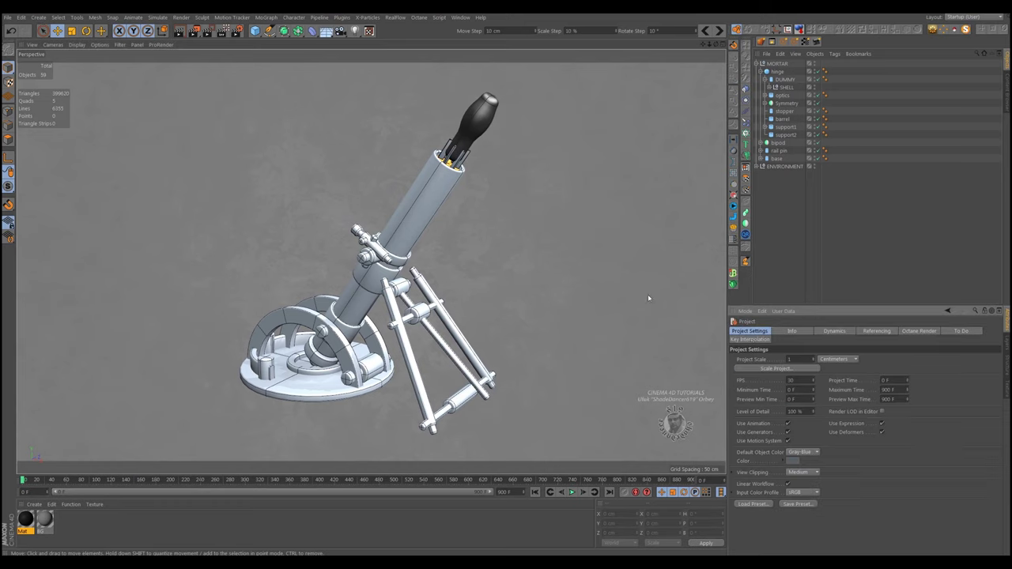
left_click(835, 331)
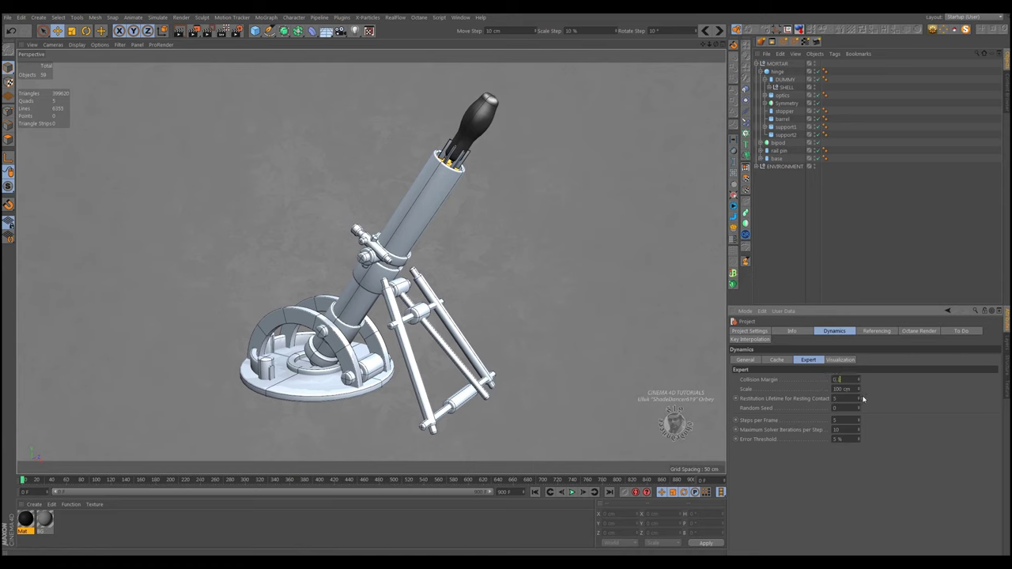
type("10")
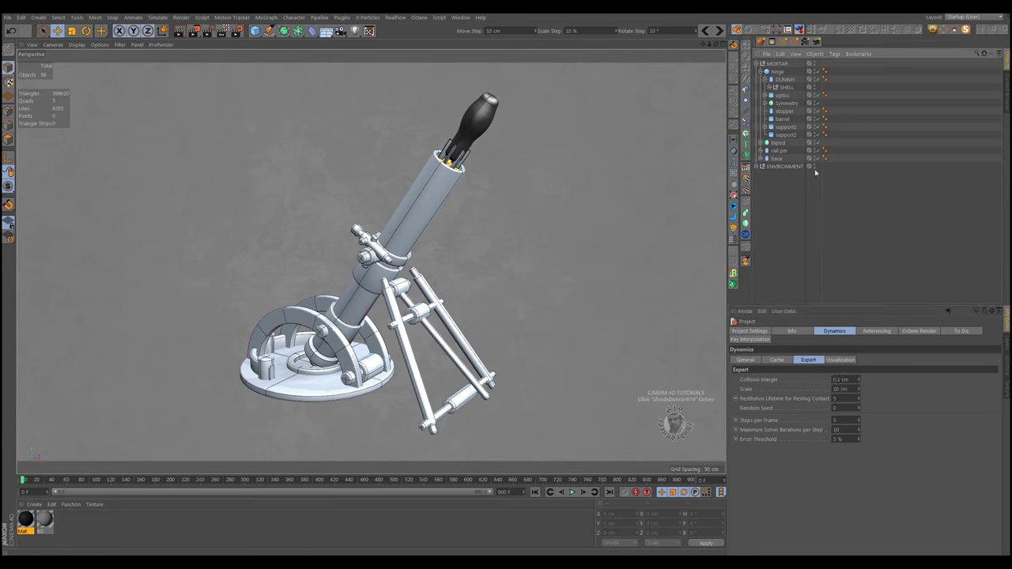
left_click_drag(418, 242, 403, 251, "alt")
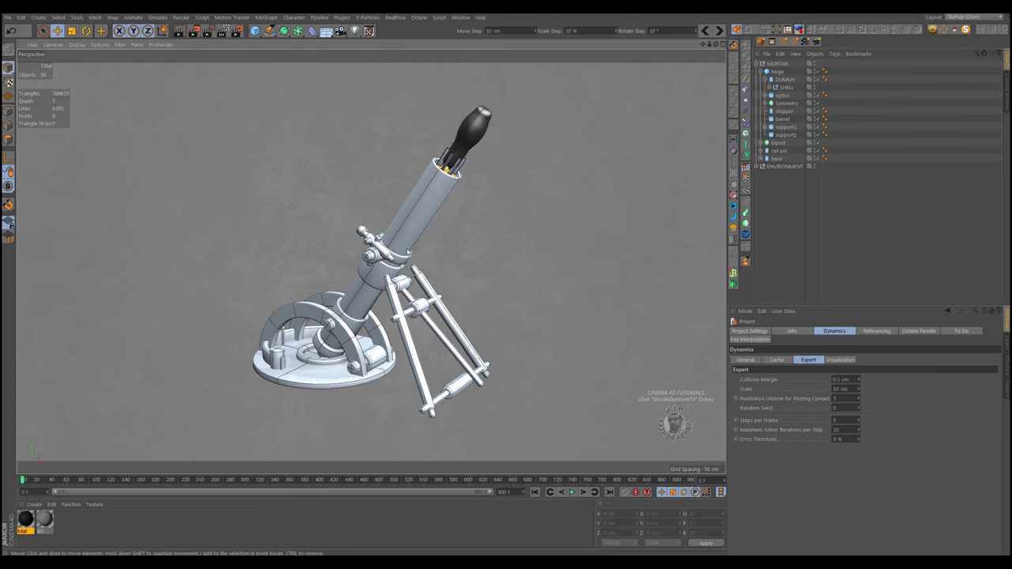
Add a Rigid Body tag to DUMMY with 1 % bounce and friction and a Moving Mesh shape.
left_click(785, 81)
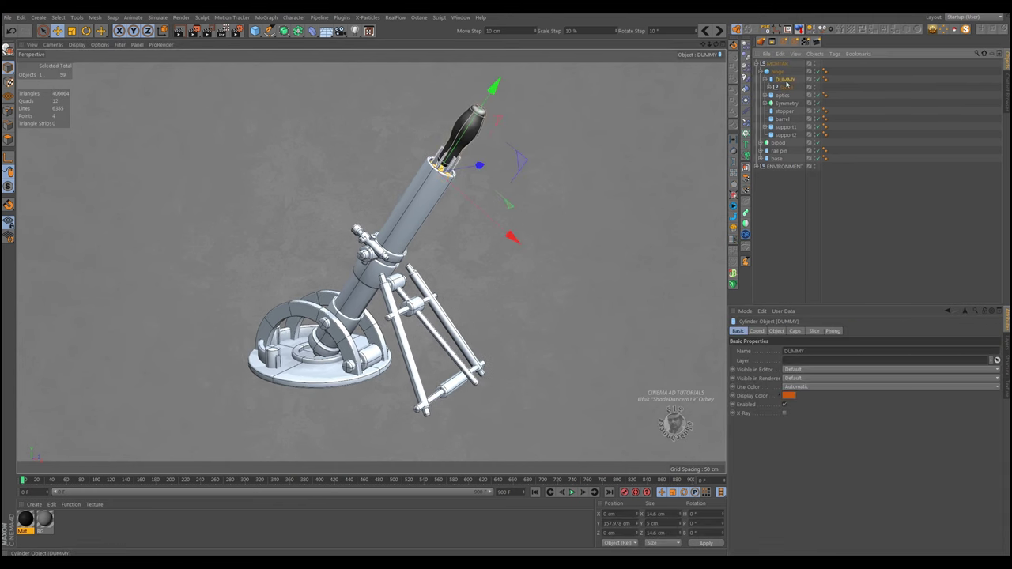
right_click(787, 82)
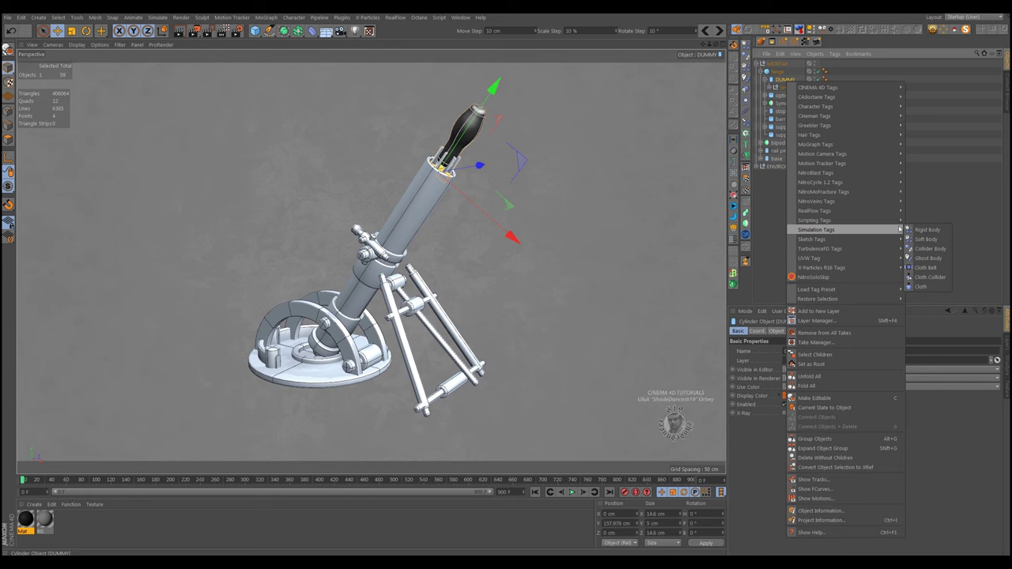
left_click(921, 230)
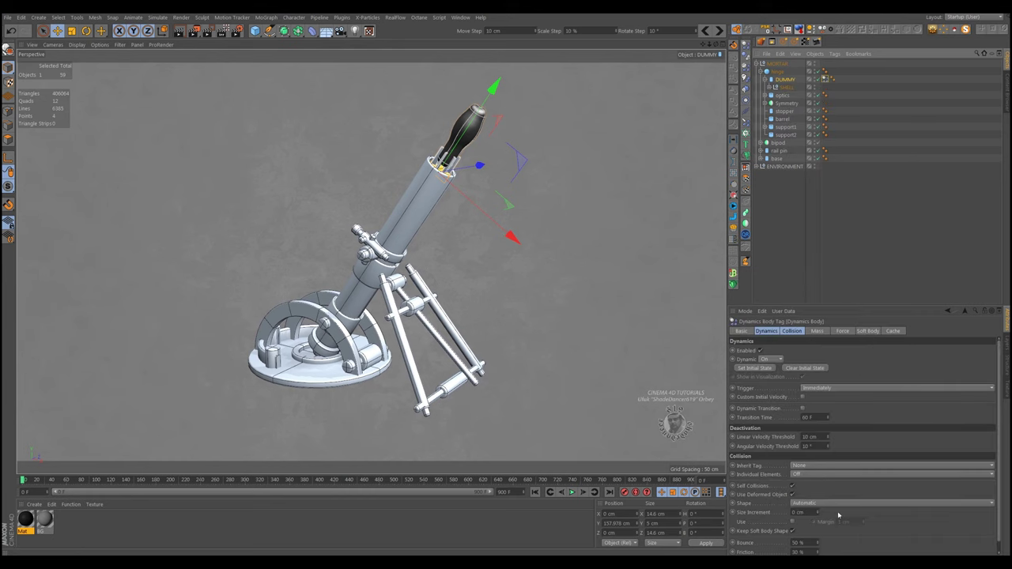
left_click_drag(874, 305, 874, 218)
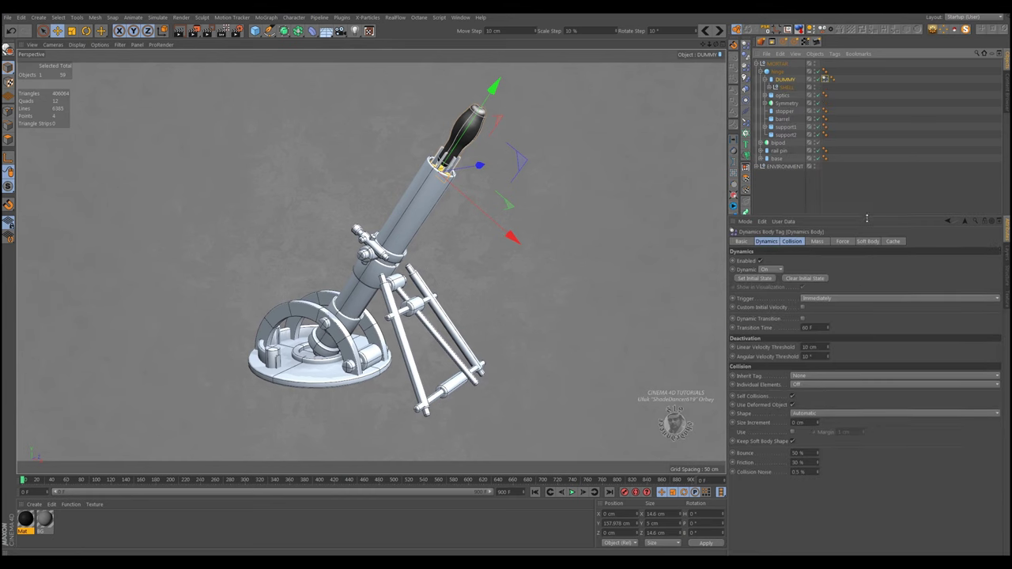
left_click(810, 455)
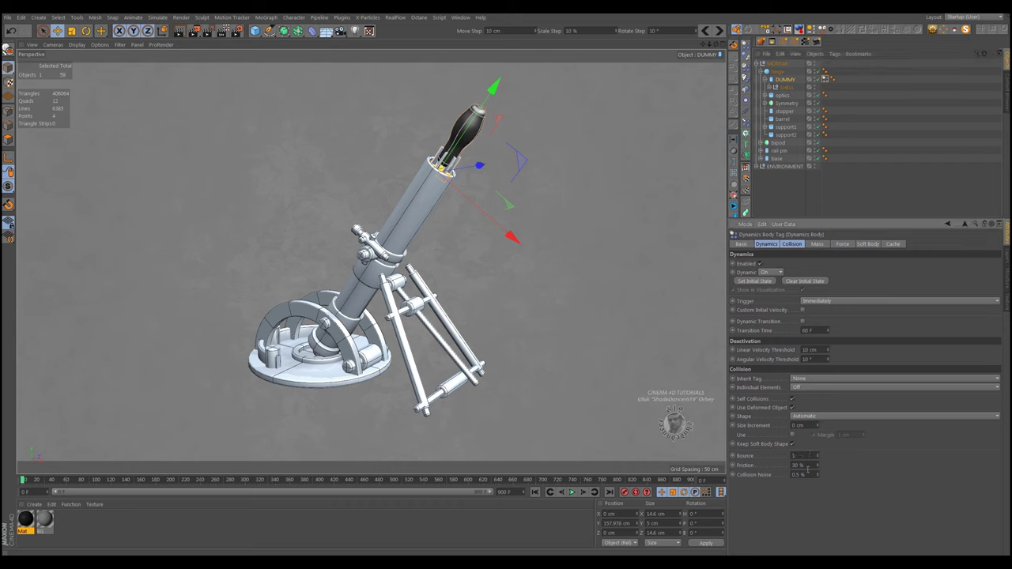
type("1")
left_click(818, 417)
left_click(846, 501)
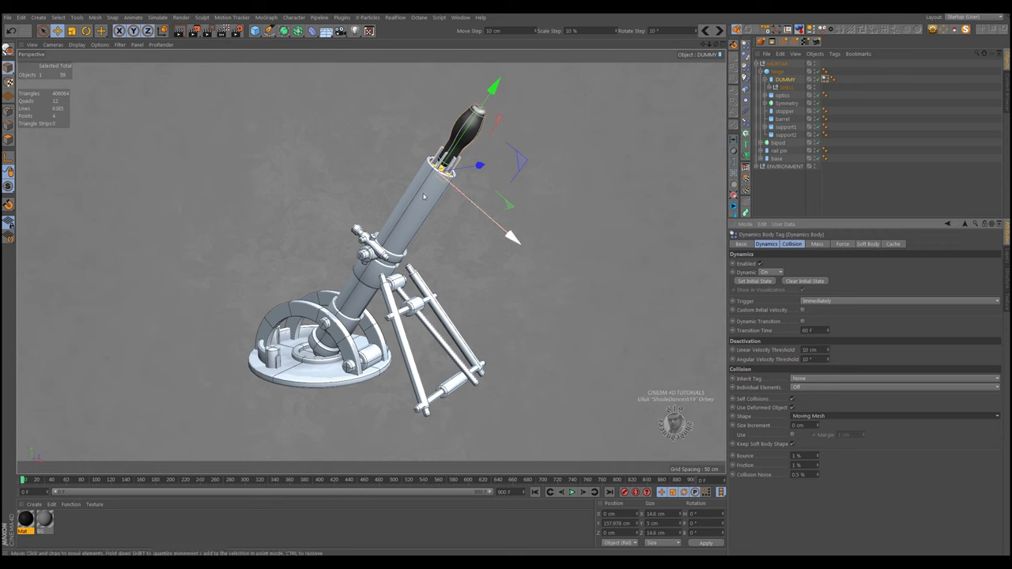
left_click(784, 118)
Give the barrel a Collider Body tag with 1 % bounce and a Static Mesh shape.
right_click(787, 120)
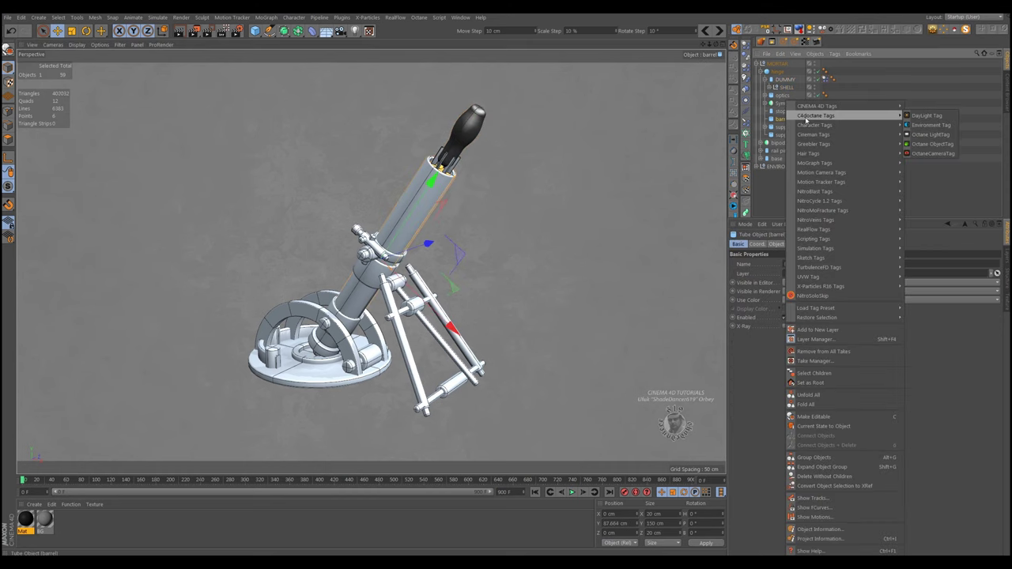
mouse_move(815, 248)
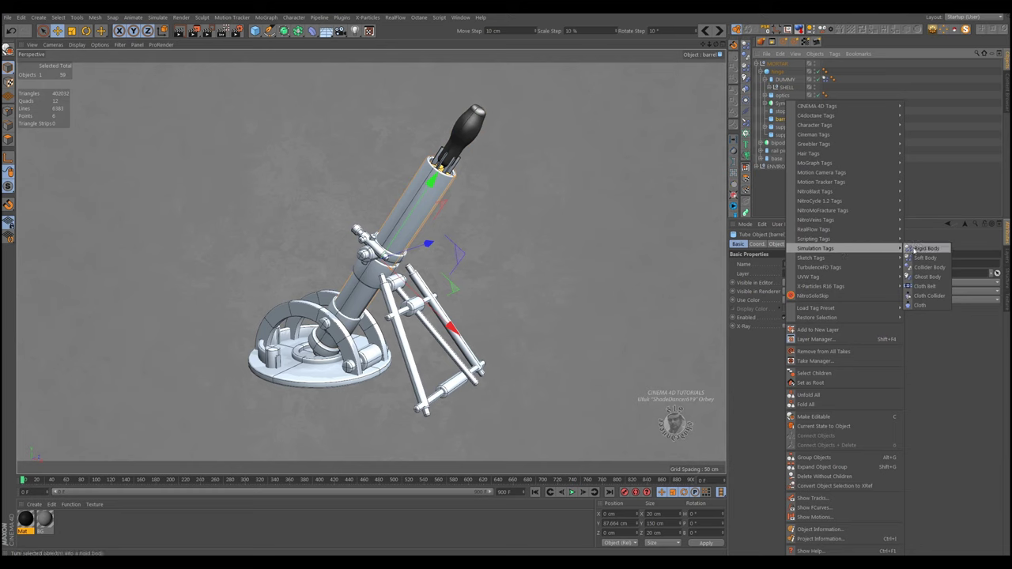
left_click(925, 267)
double_click(800, 457)
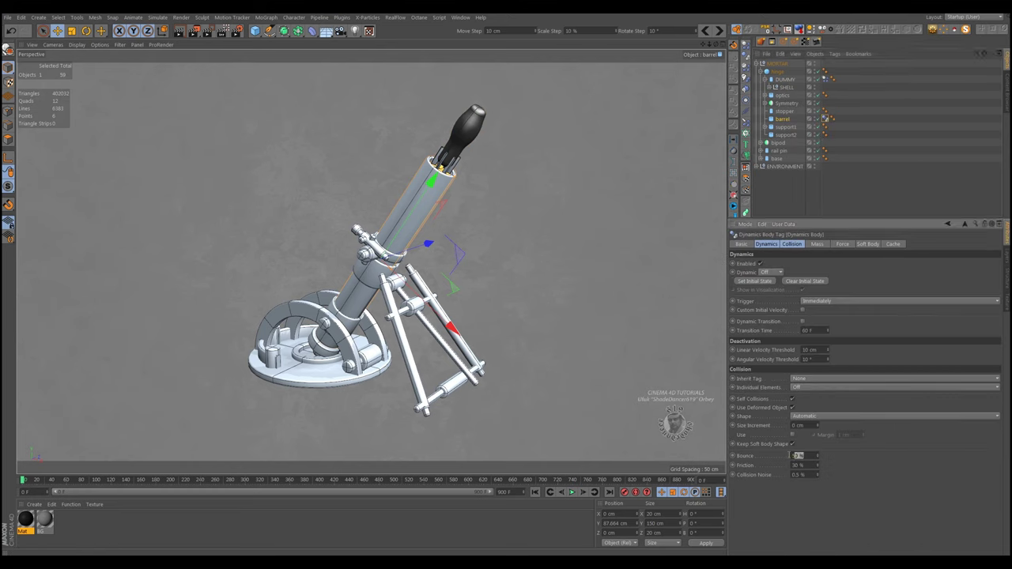
left_click(825, 415)
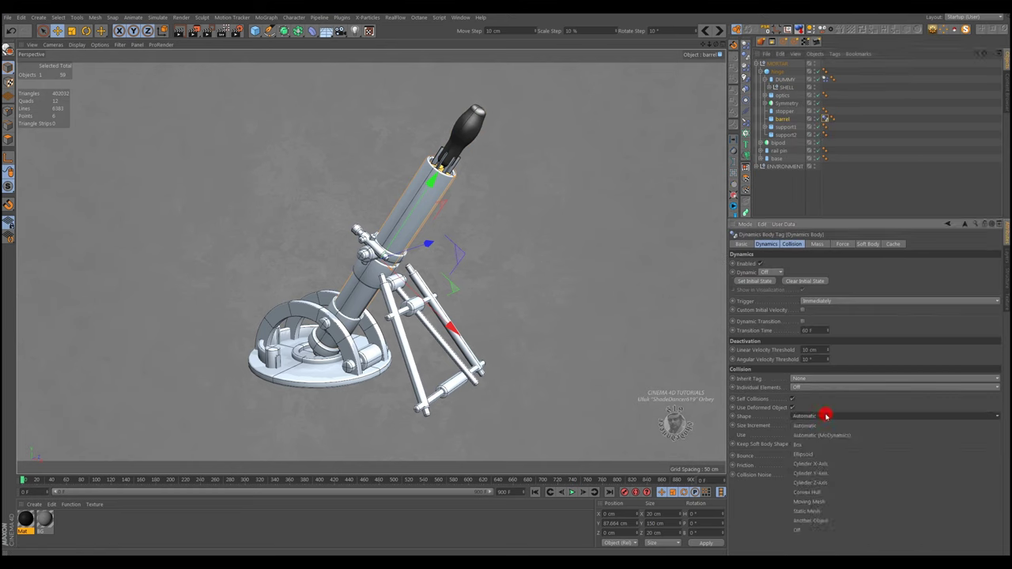
left_click(823, 512)
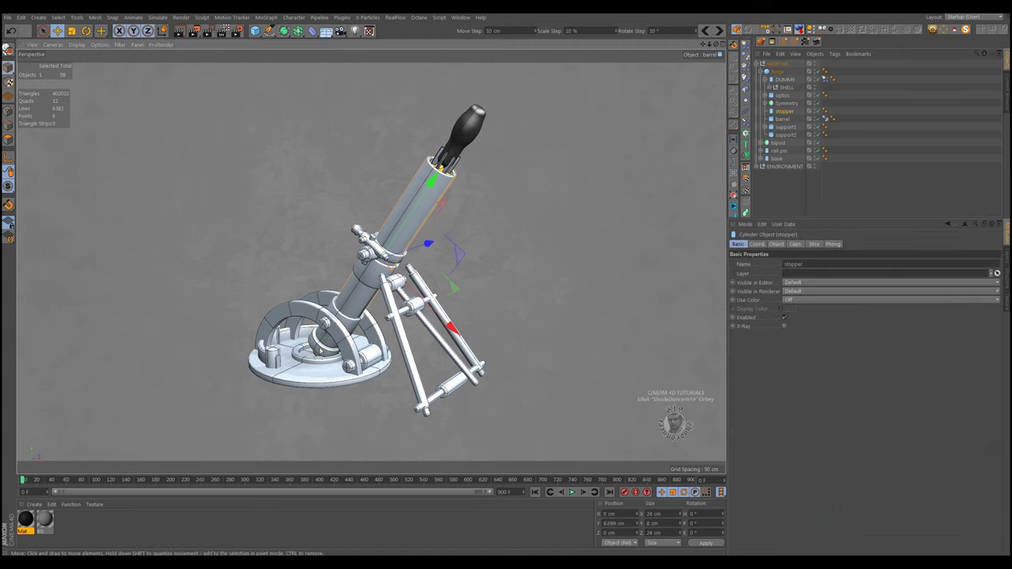
Give the stopper a Collider Body tag with 1 % bounce and friction.
left_click(784, 112)
right_click(784, 113)
mouse_move(815, 248)
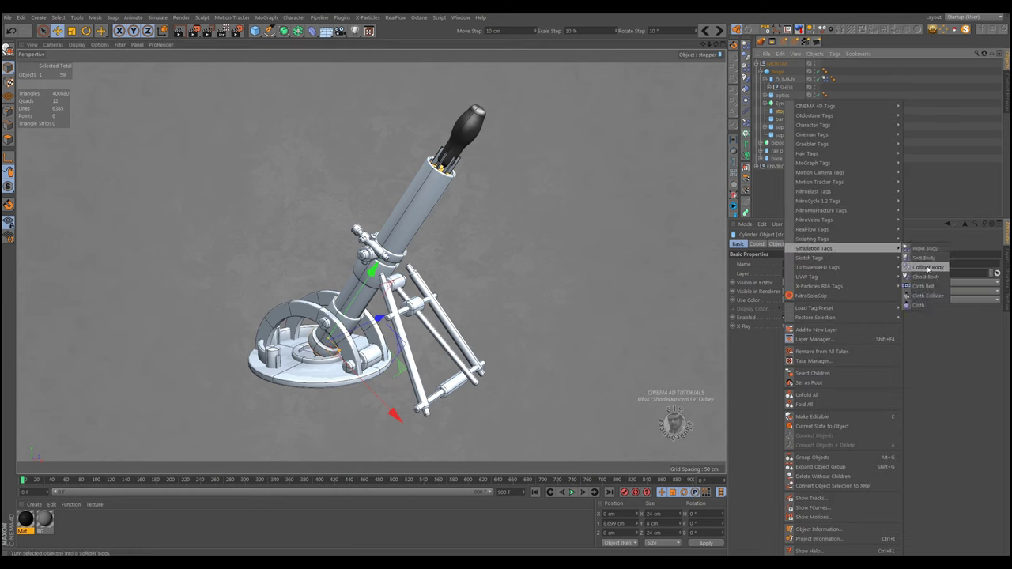
left_click(927, 267)
double_click(812, 456)
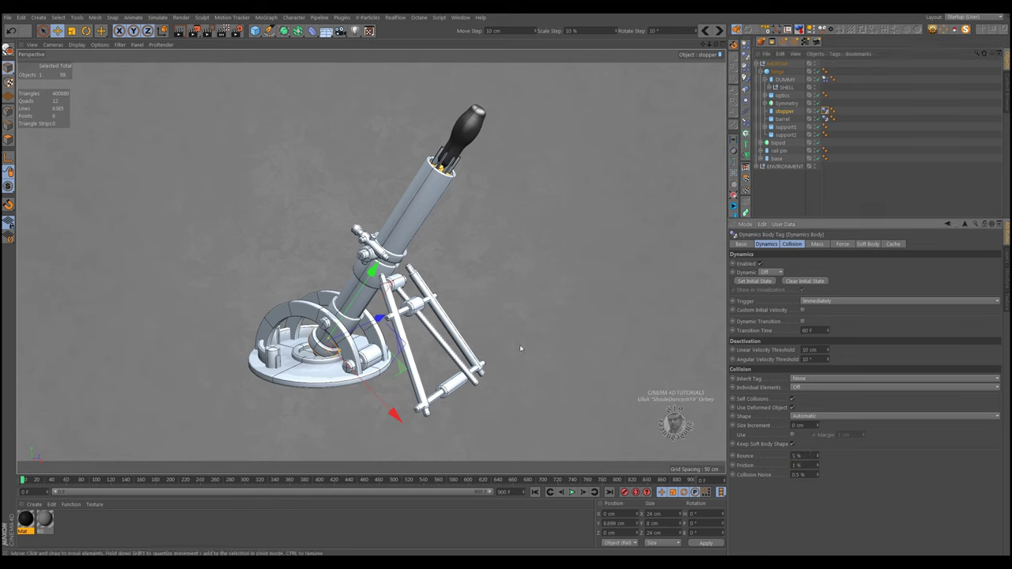
Test-play the simulation, rewind to frame 0, and enable X-Ray on the barrel.
left_click(572, 492)
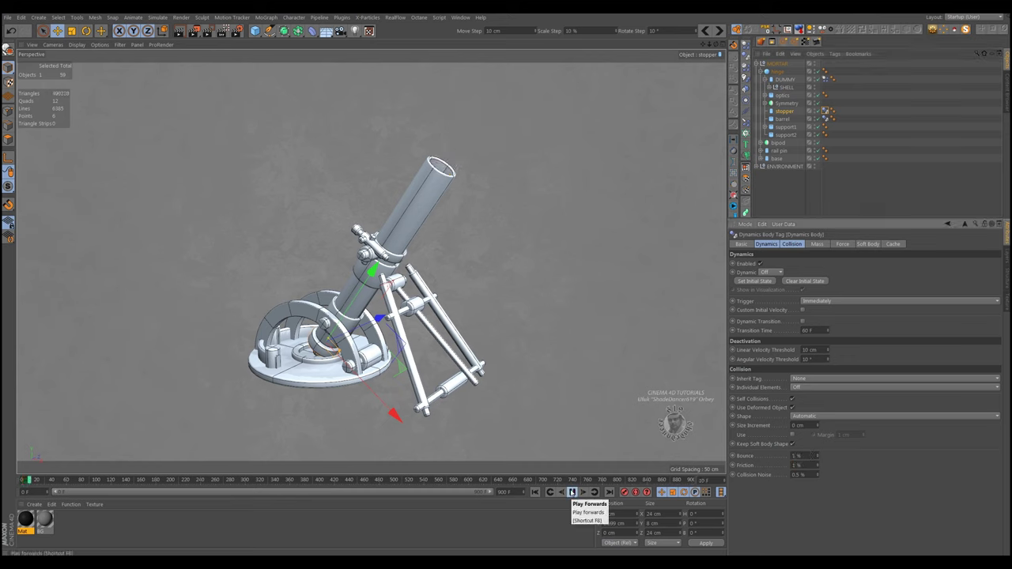
left_click(572, 492)
left_click(535, 492)
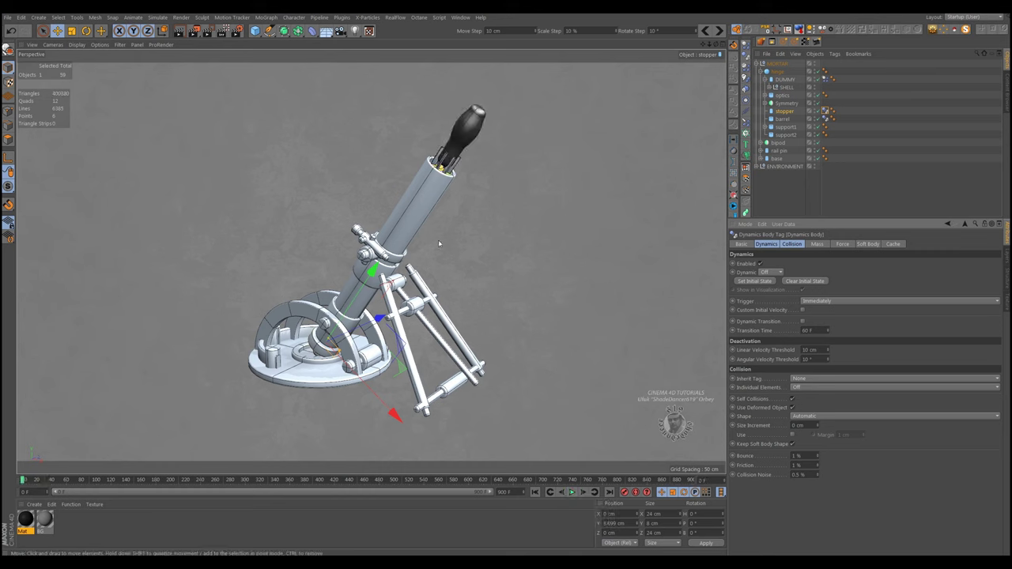
left_click(409, 216)
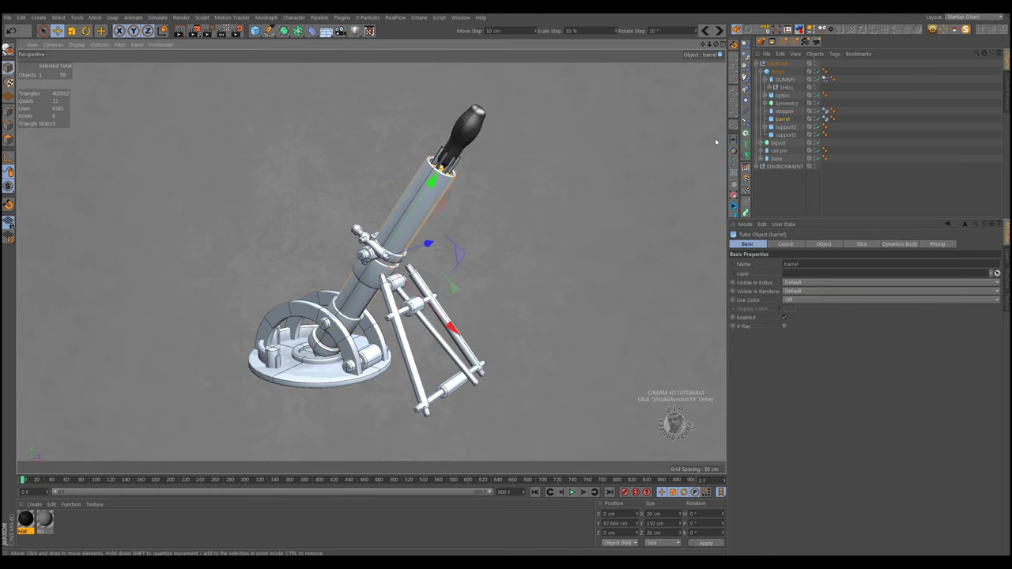
left_click(785, 328)
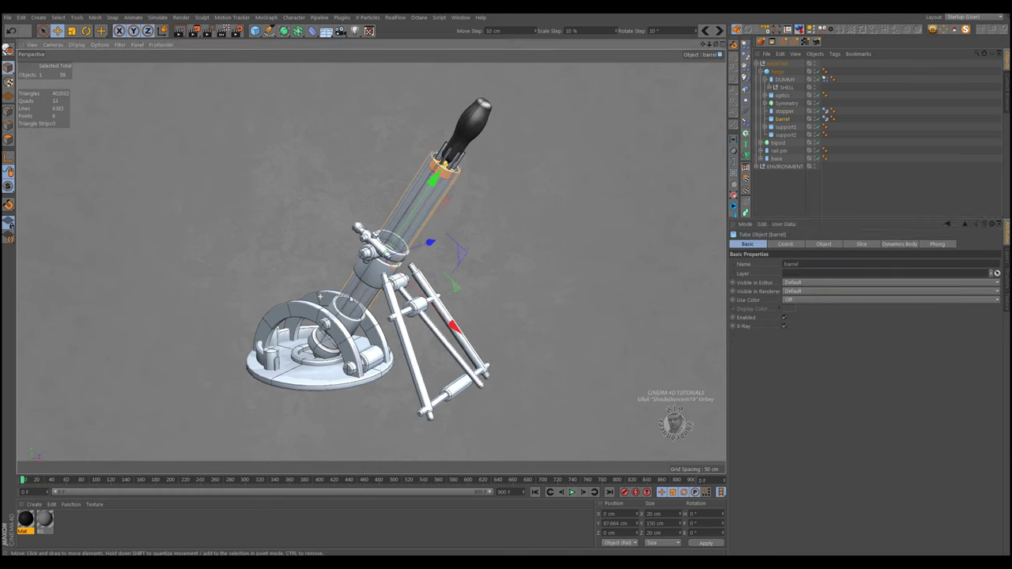
Replay the shell's drop, then move in close on the mortar's base.
scroll(443, 281, "up", 3)
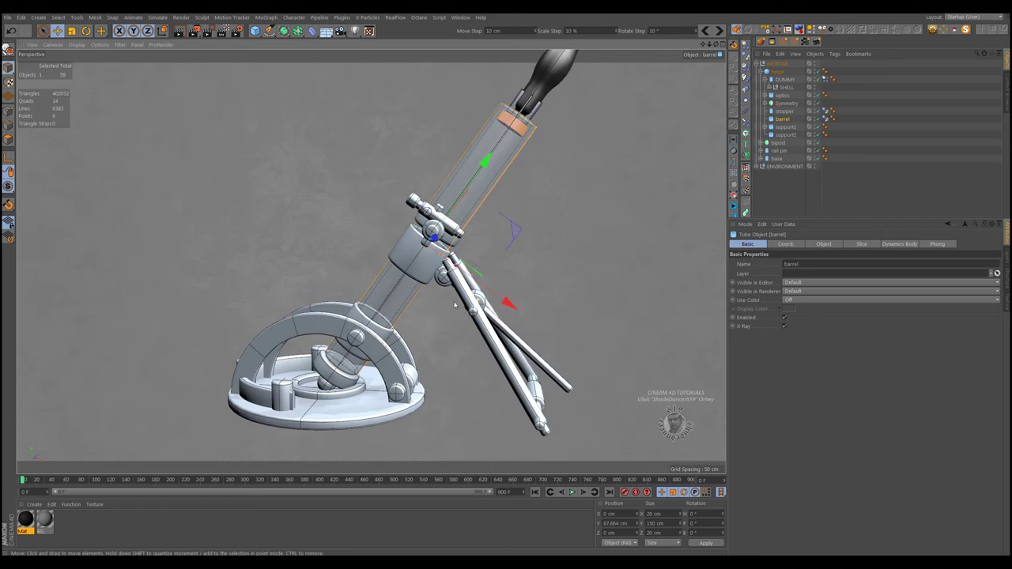
left_click_drag(364, 261, 575, 513, "alt")
left_click(573, 492)
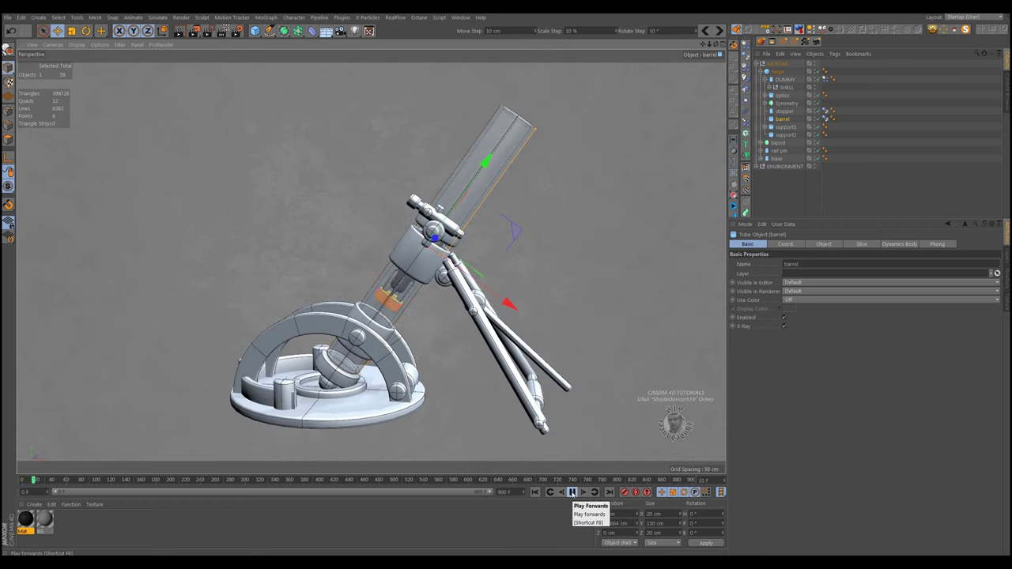
left_click(573, 492)
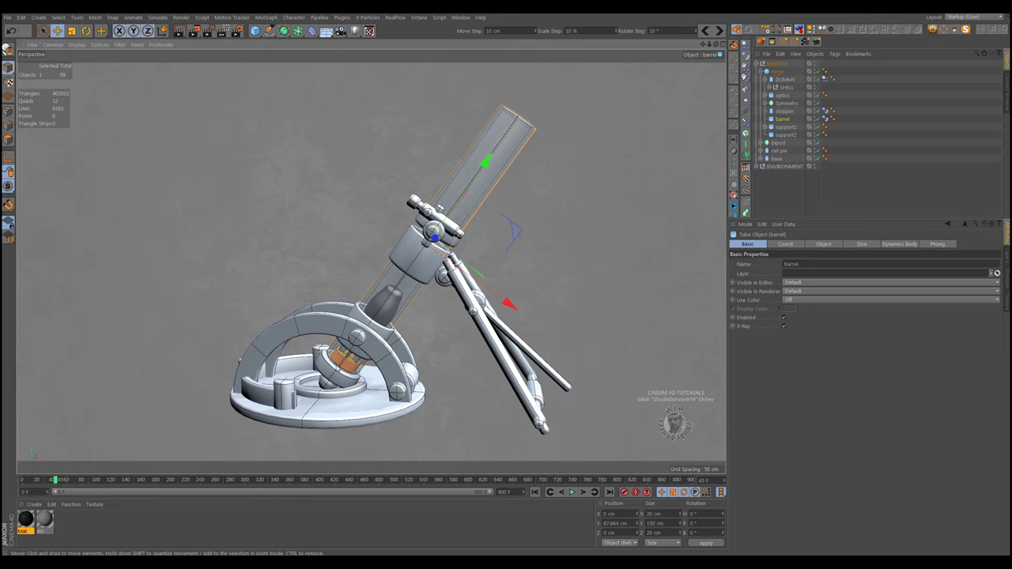
right_click_drag(342, 364, 454, 365, "alt")
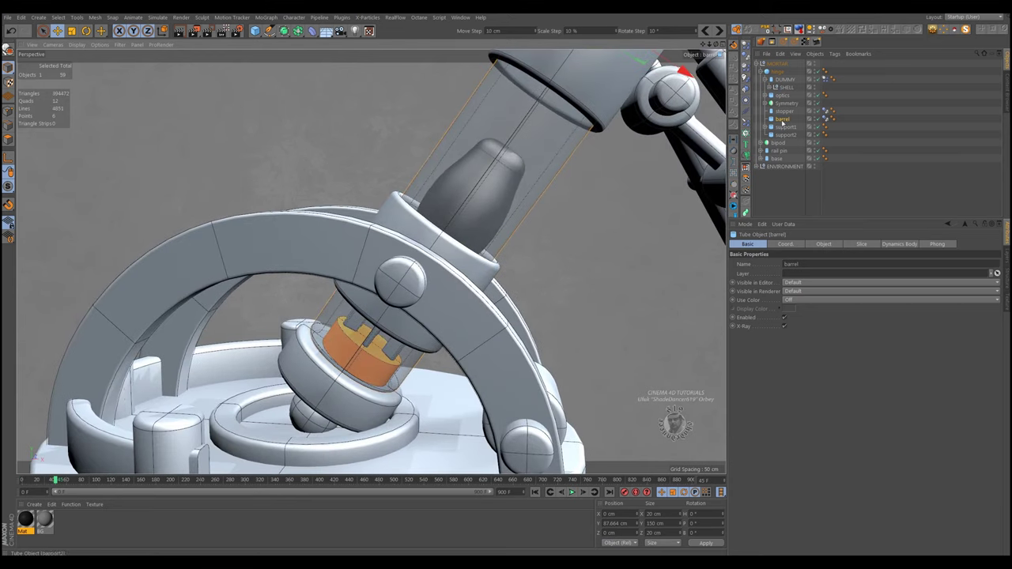
Set DUMMY's Position Y to 157.978 cm, lifting it to the barrel's muzzle.
left_click(785, 80)
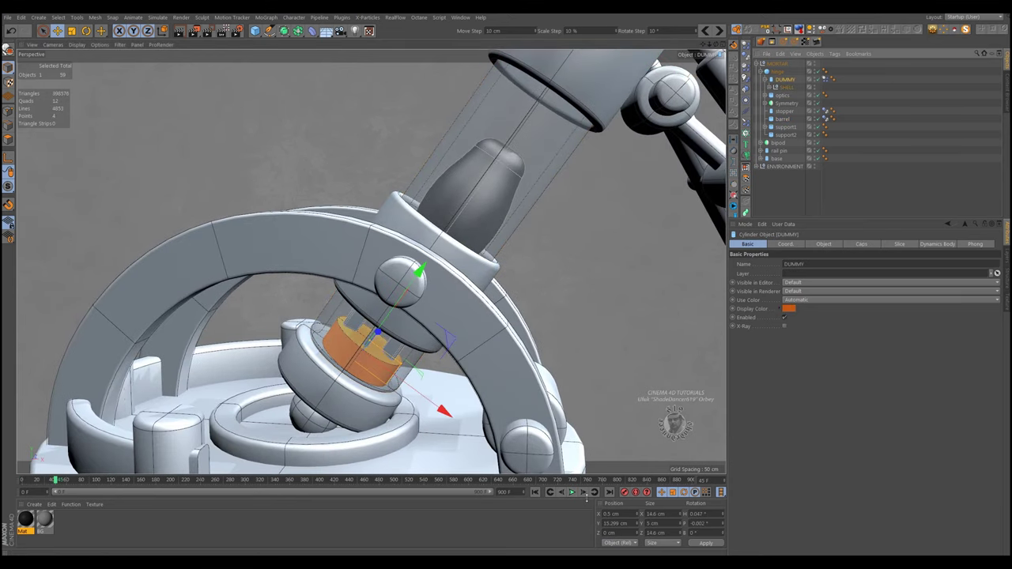
double_click(614, 523)
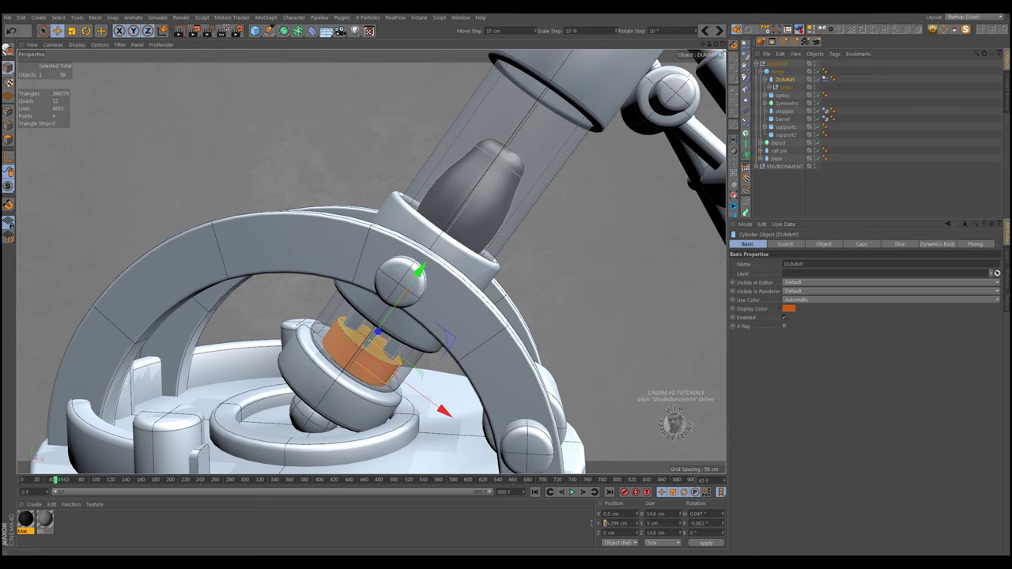
key("Home")
type("157.978")
key("Return")
right_click_drag(392, 362, 208, 385, "alt")
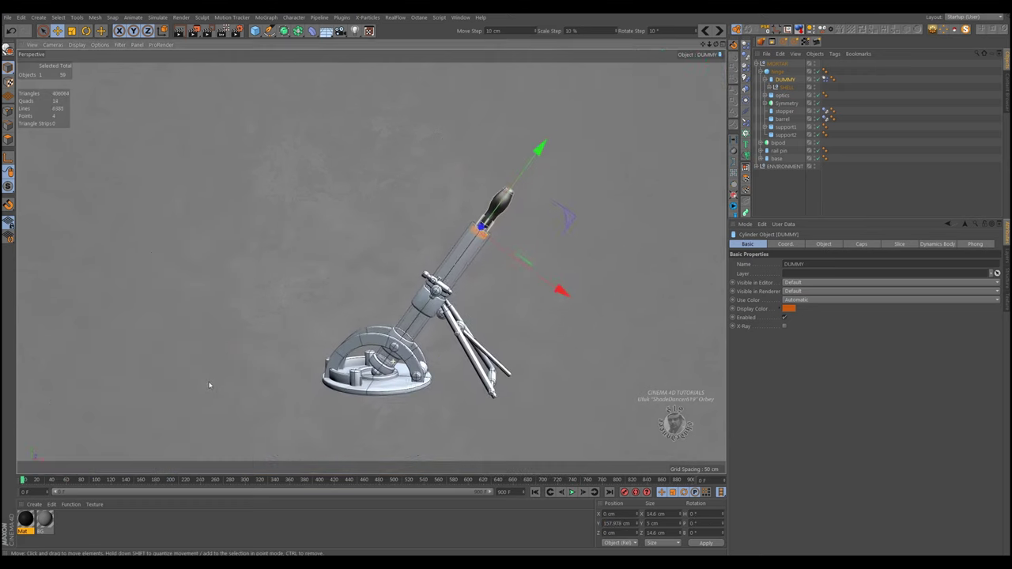
left_click_drag(208, 384, 255, 382, "alt")
left_click_drag(436, 283, 371, 262, "alt")
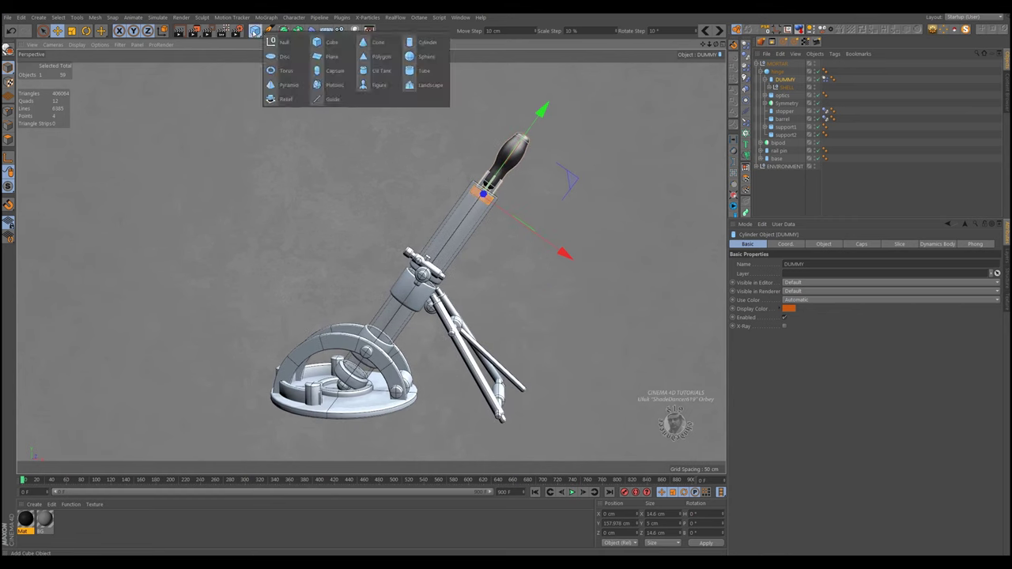
Add a Null object and rename it 'xpresso'.
left_click_drag(256, 31, 282, 44)
left_click(282, 44)
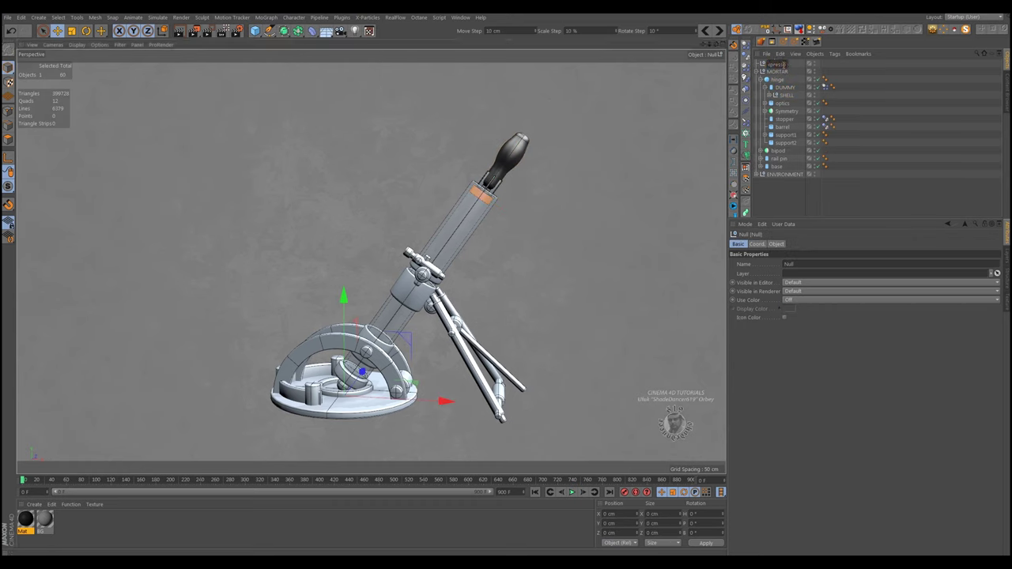
right_click(782, 68)
left_click(833, 62)
Add an XPresso tag to the xpresso null.
key("Return")
right_click(822, 70)
mouse_move(813, 68)
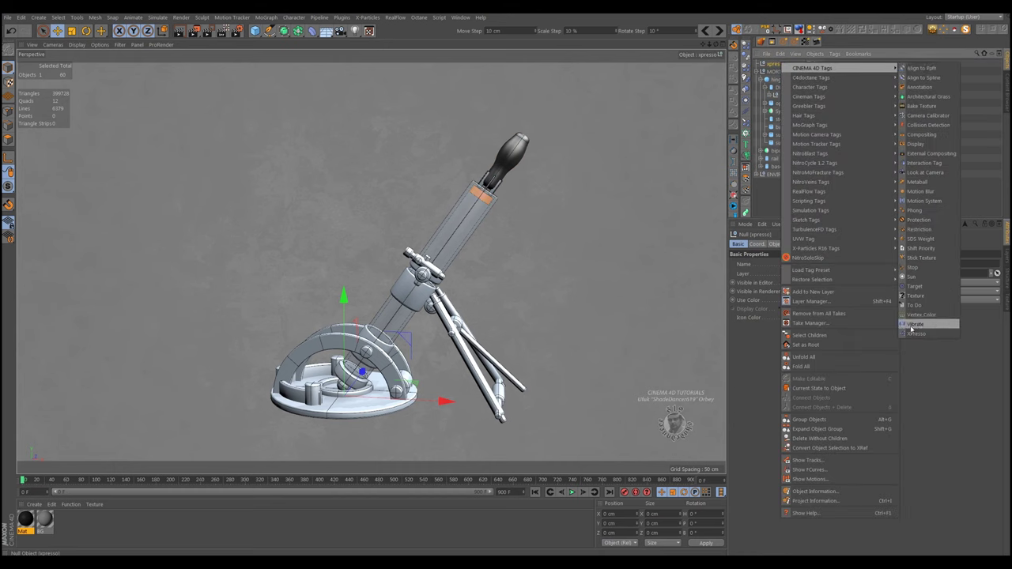
left_click(929, 324)
left_click_drag(243, 59, 247, 75)
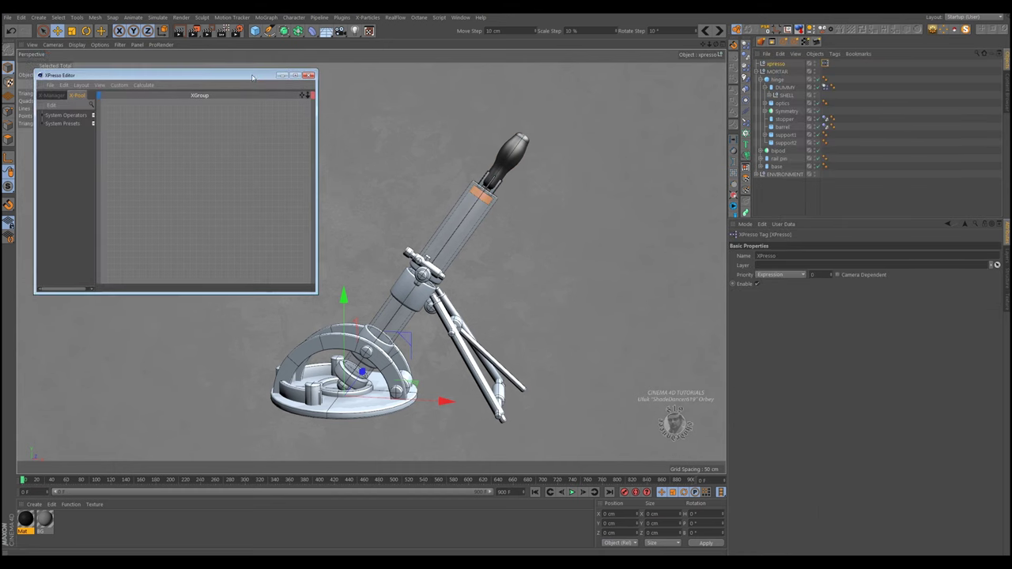
Add a DUMMY node to the XPresso graph with a Global Position Y output.
left_click(782, 88)
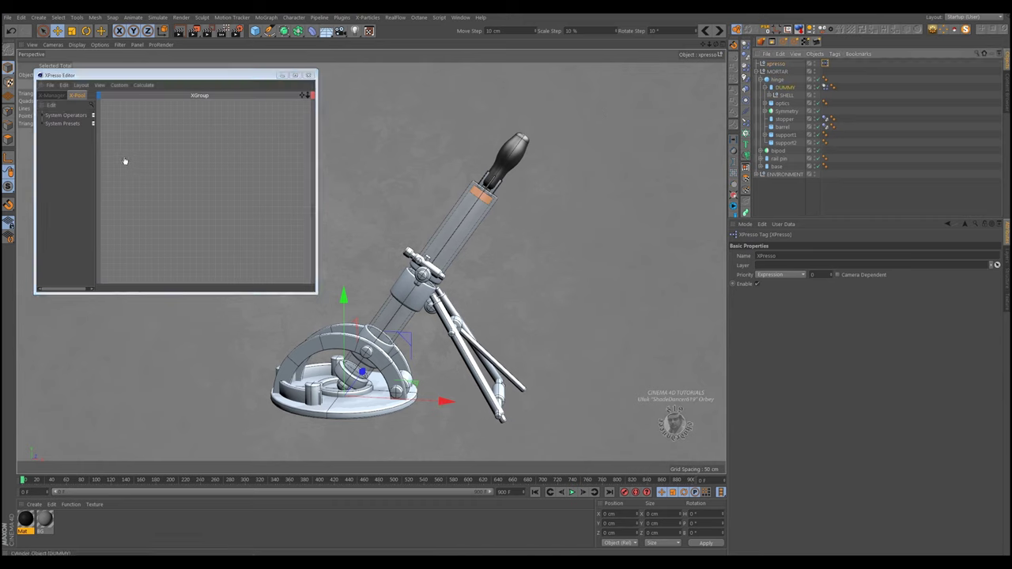
left_click_drag(125, 161, 124, 156)
left_click(136, 153)
mouse_move(153, 178)
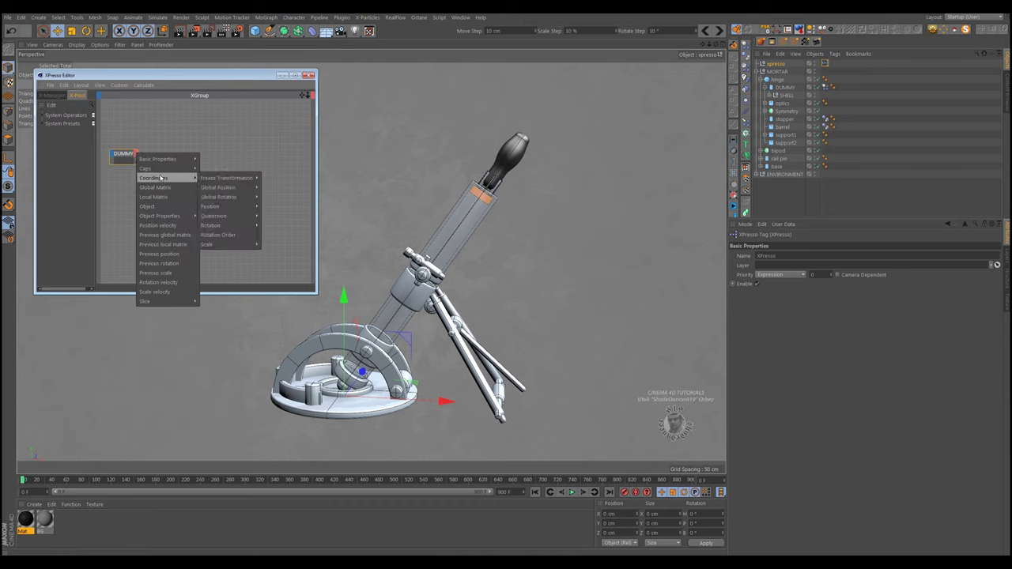
left_click(286, 225)
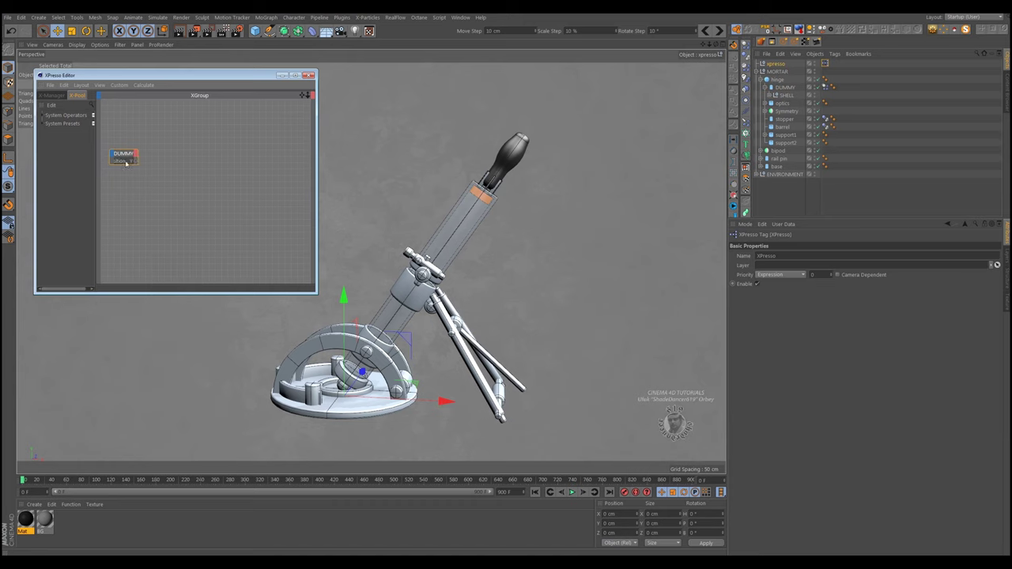
Add a Compare node beside DUMMY, set to less-than with Input 2 at 20.
right_click(168, 184)
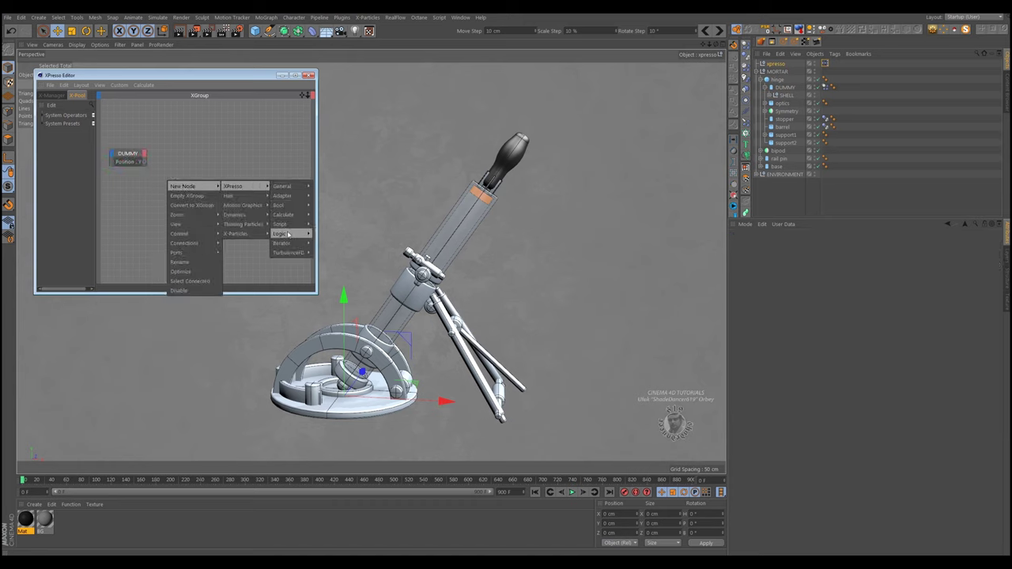
mouse_move(280, 234)
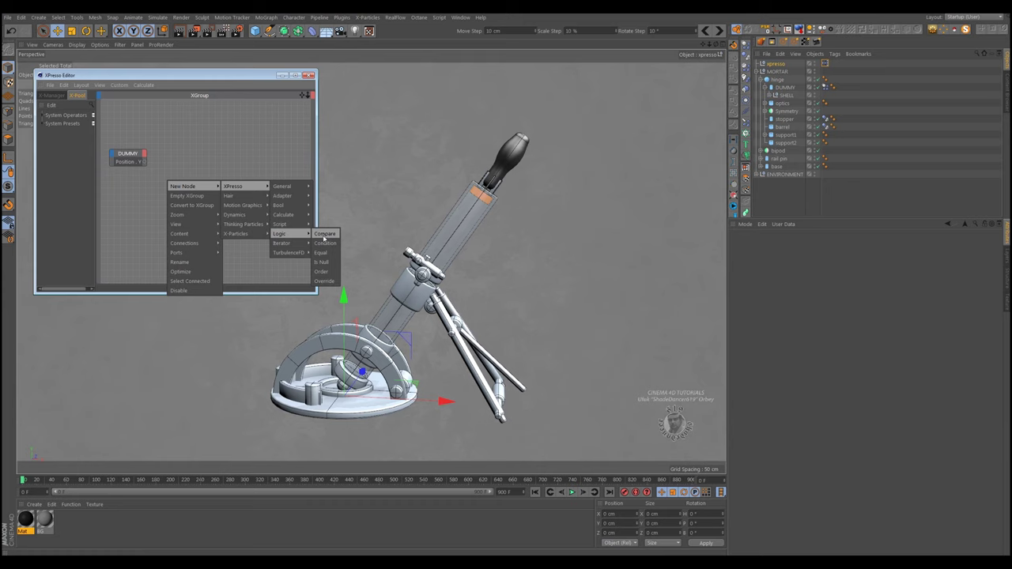
left_click(323, 236)
mouse_move(174, 176)
left_mouse_down()
mouse_move(182, 149)
mouse_move(166, 156)
left_mouse_up()
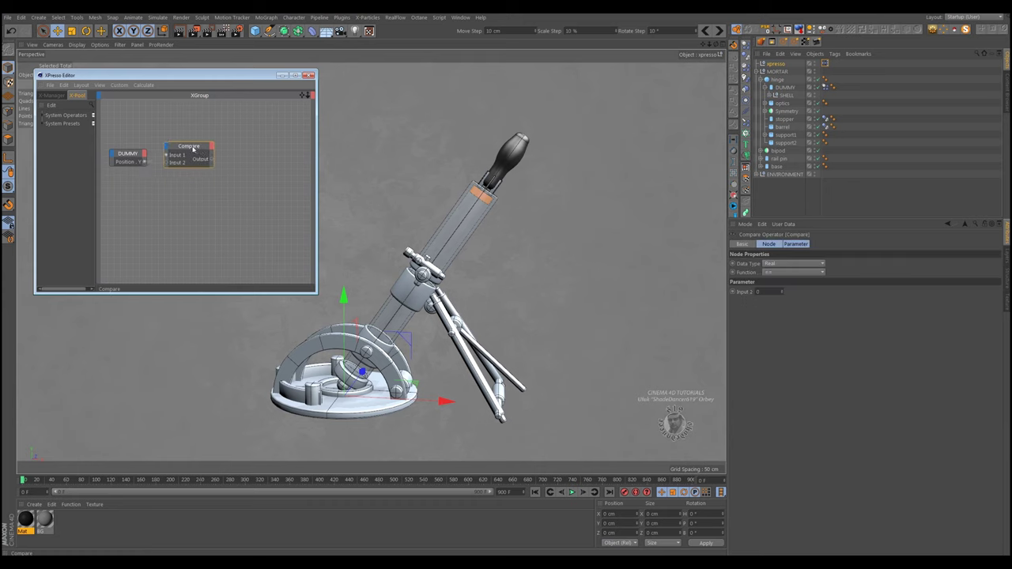
left_click(772, 272)
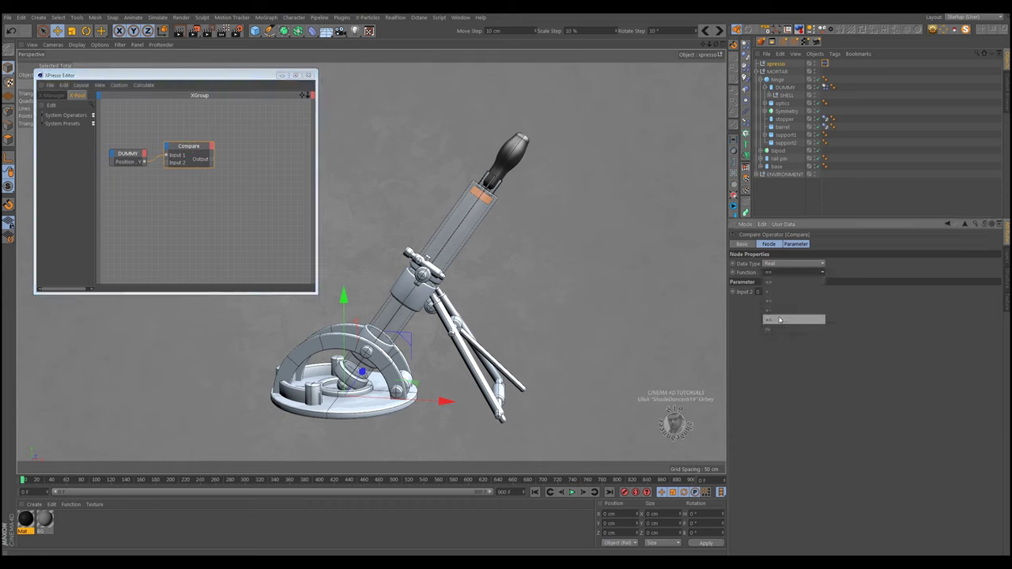
left_click(766, 292)
left_click(766, 292)
type("20")
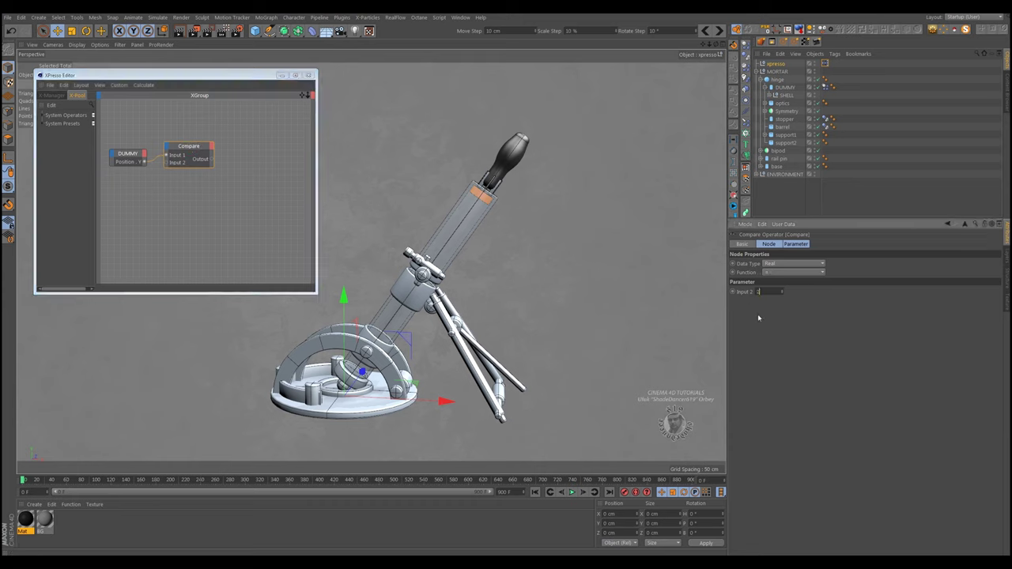
left_click(785, 95)
Give SHELL a Rigid Body tag: 1 % bounce, Moving Mesh, Compound Collision Shape inheritance.
right_click(787, 96)
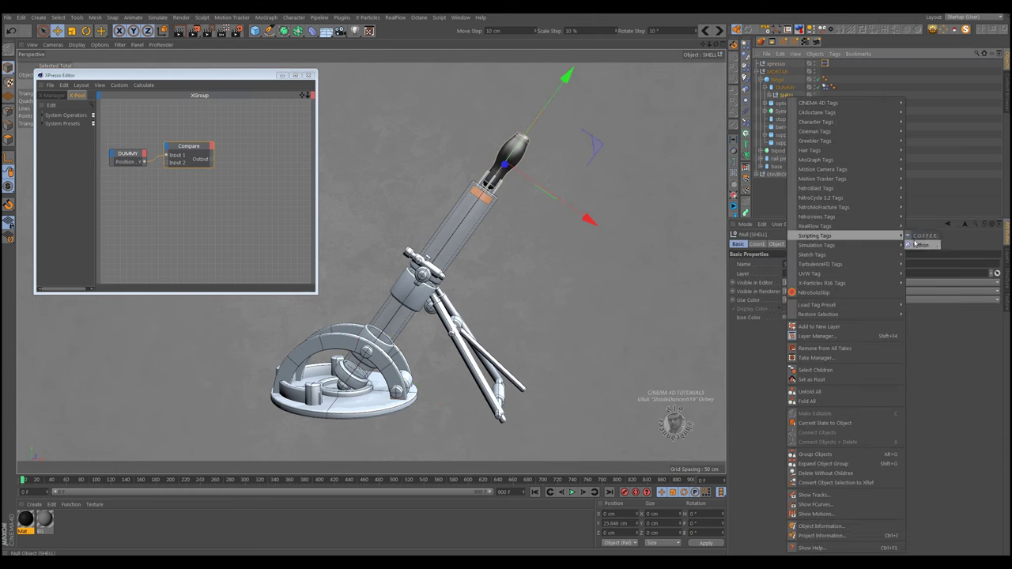
mouse_move(817, 245)
left_click(927, 247)
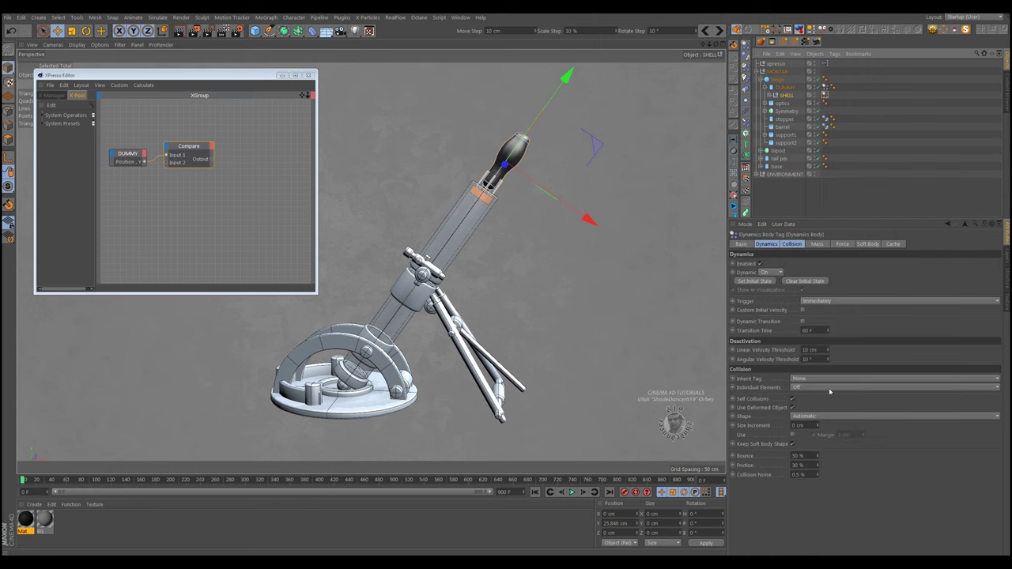
double_click(800, 457)
type("5")
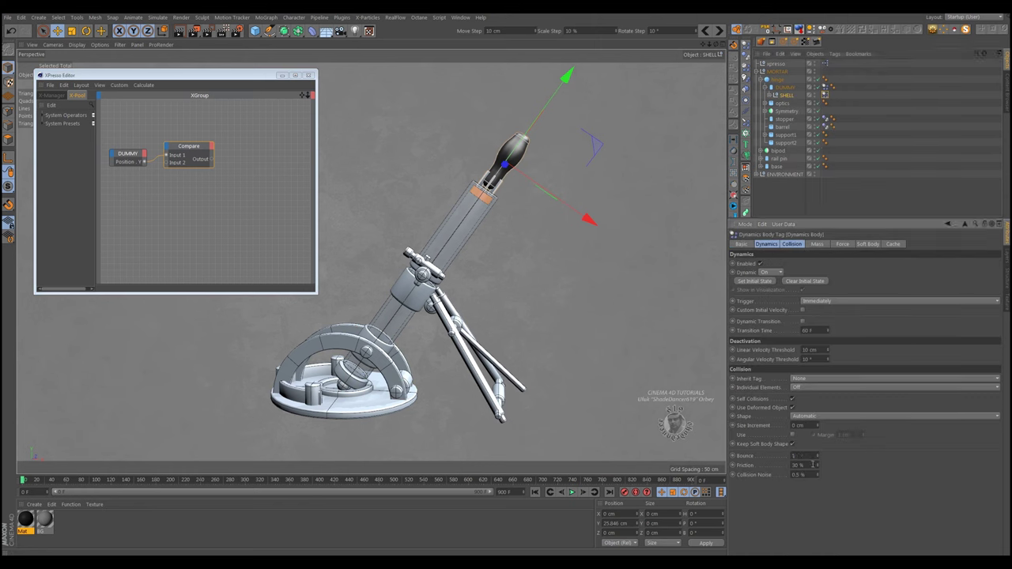
left_click(826, 416)
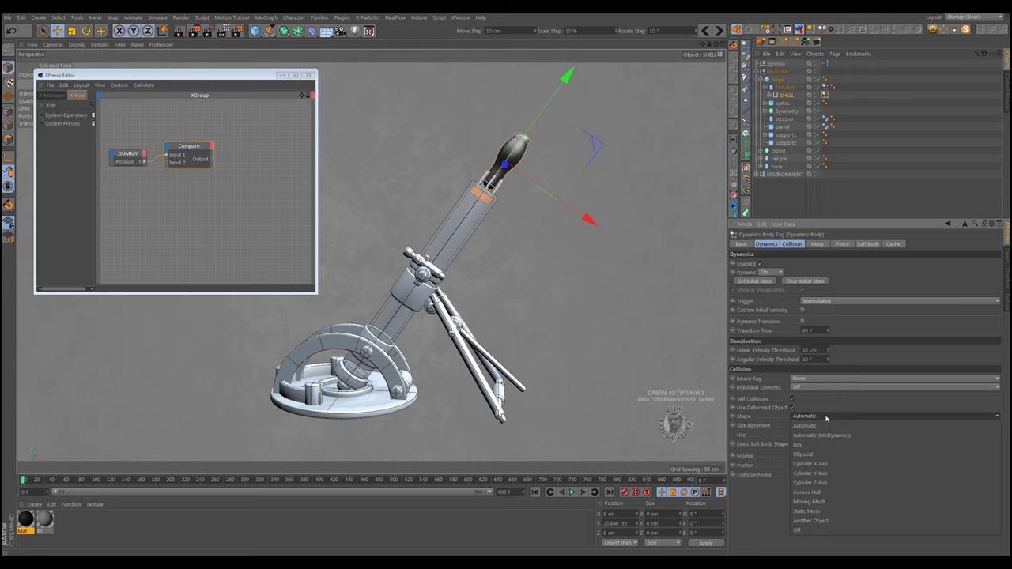
left_click(824, 502)
left_click(813, 378)
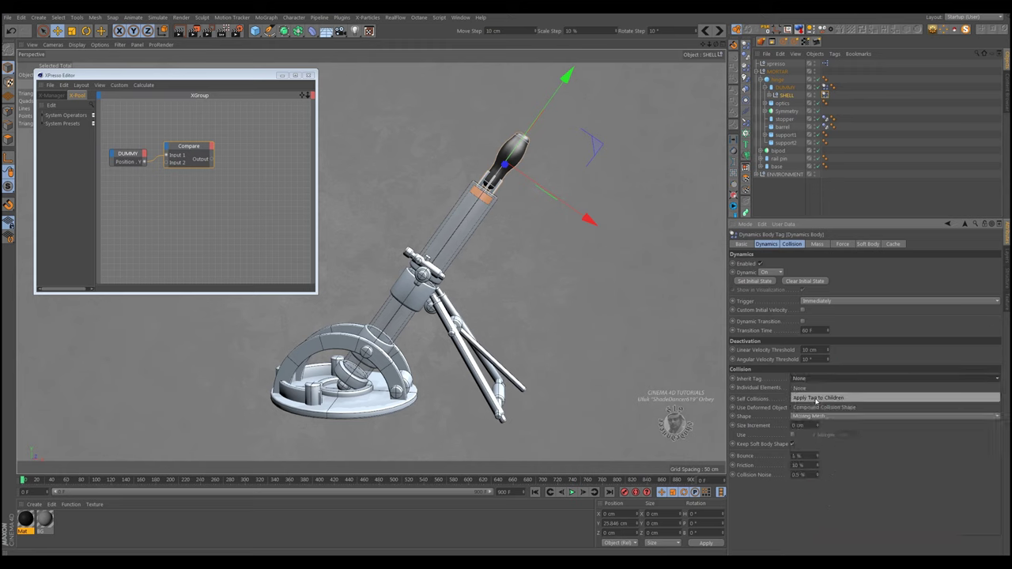
left_click(817, 408)
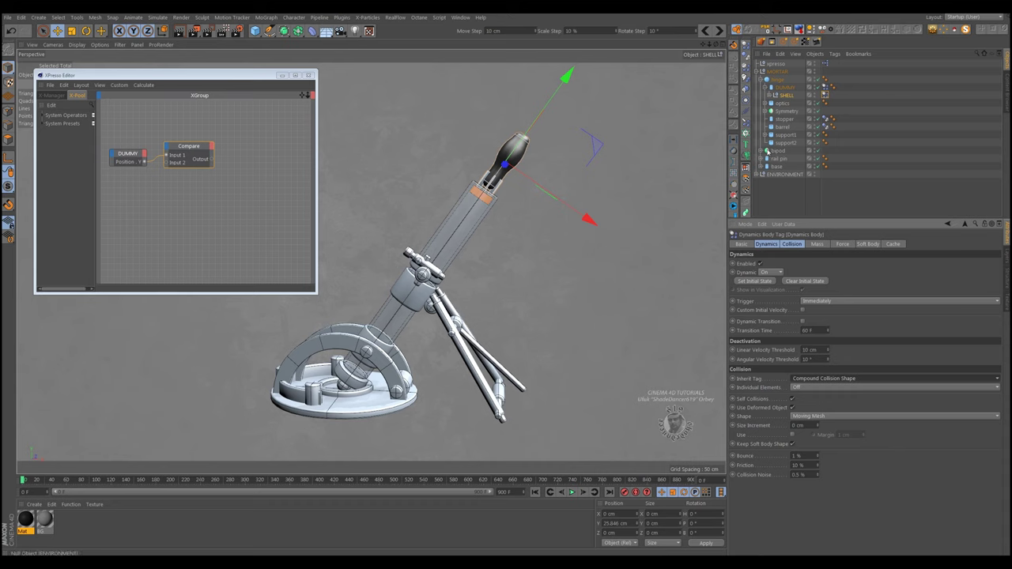
Check SHELL's child parts, keep Compound Collision Shape, and add its Dynamics Body to XPresso.
left_click(775, 95)
left_click(791, 111)
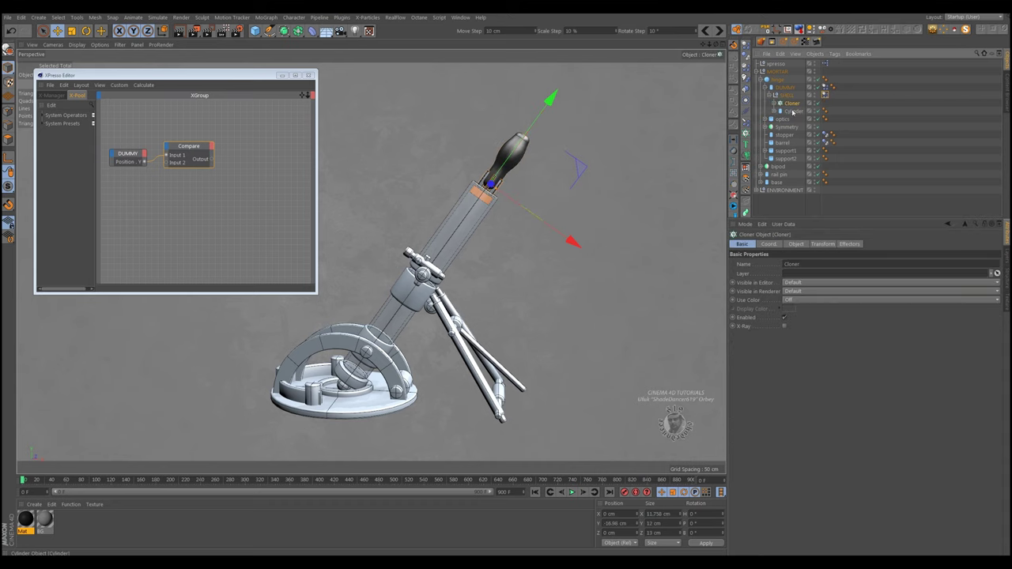
left_click(775, 103)
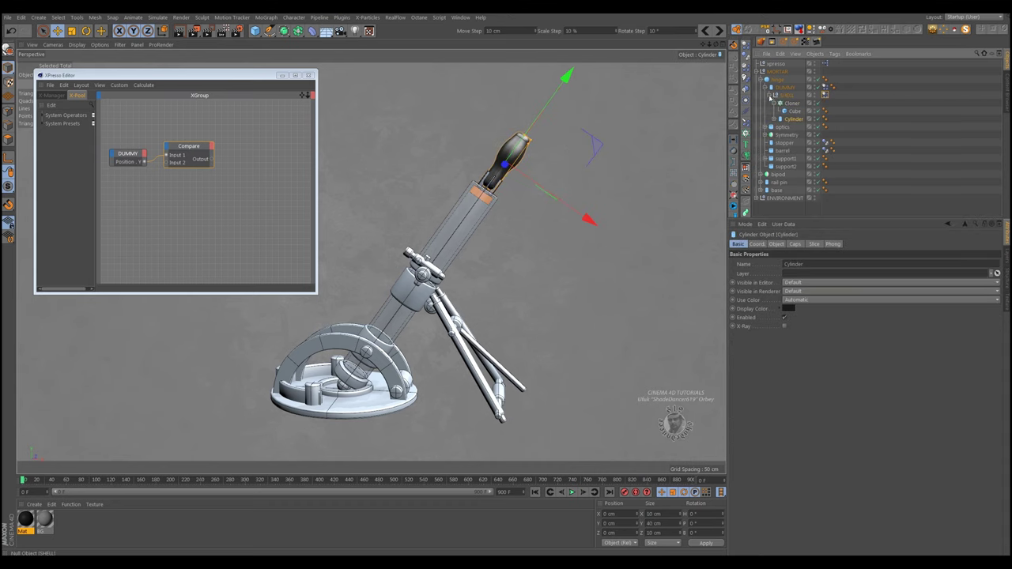
left_click(771, 95)
left_click(825, 95)
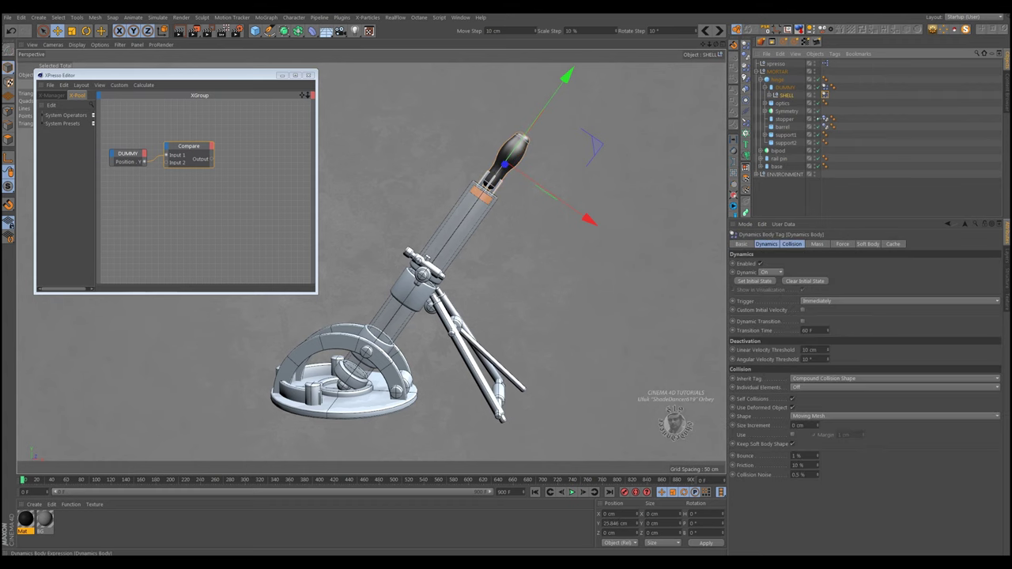
left_click(814, 379)
left_click(817, 380)
left_click_drag(272, 201, 270, 193)
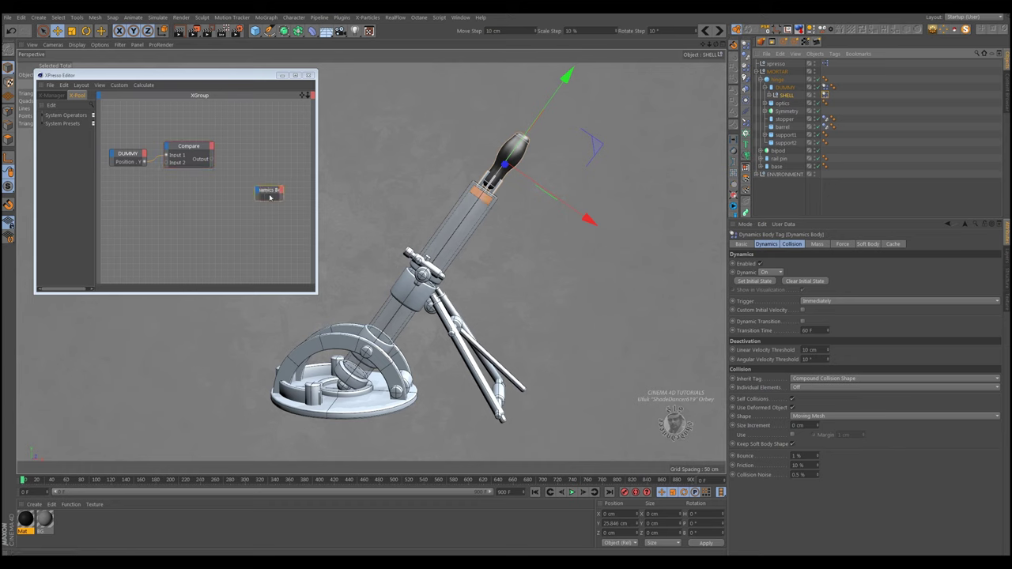
Enable a custom initial velocity on SHELL and set its linear Y velocity to 1000 cm.
left_click(802, 310)
double_click(851, 319)
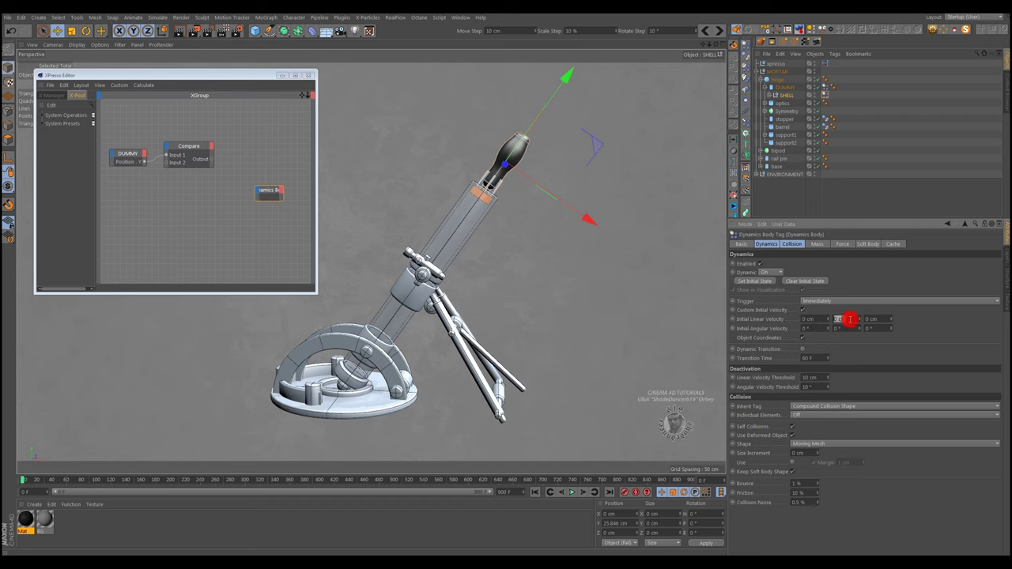
type("100")
Move the Dynamics Body node up beside the Compare node and close the XPresso Editor.
left_click(269, 191)
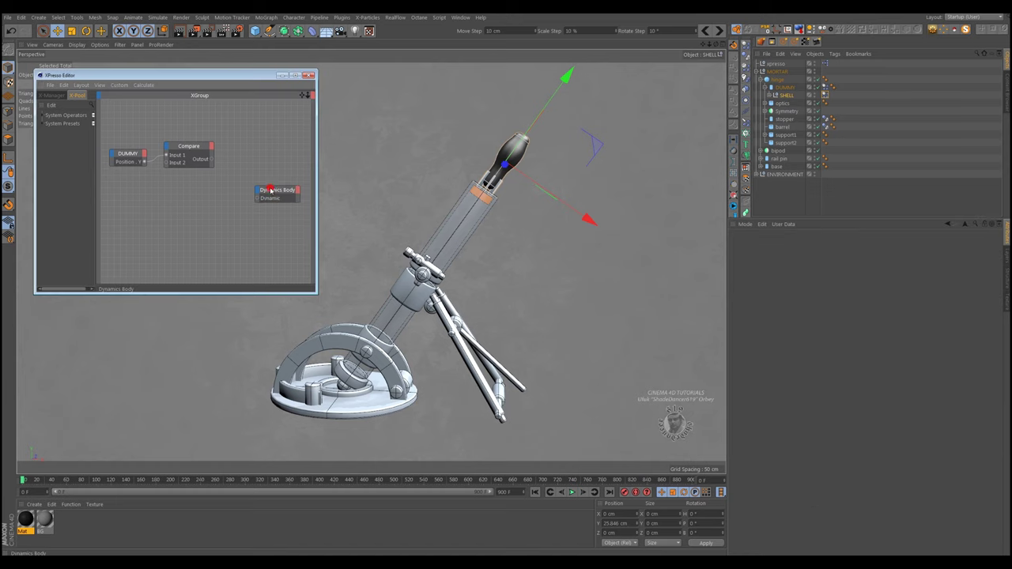
left_click_drag(272, 191, 265, 176)
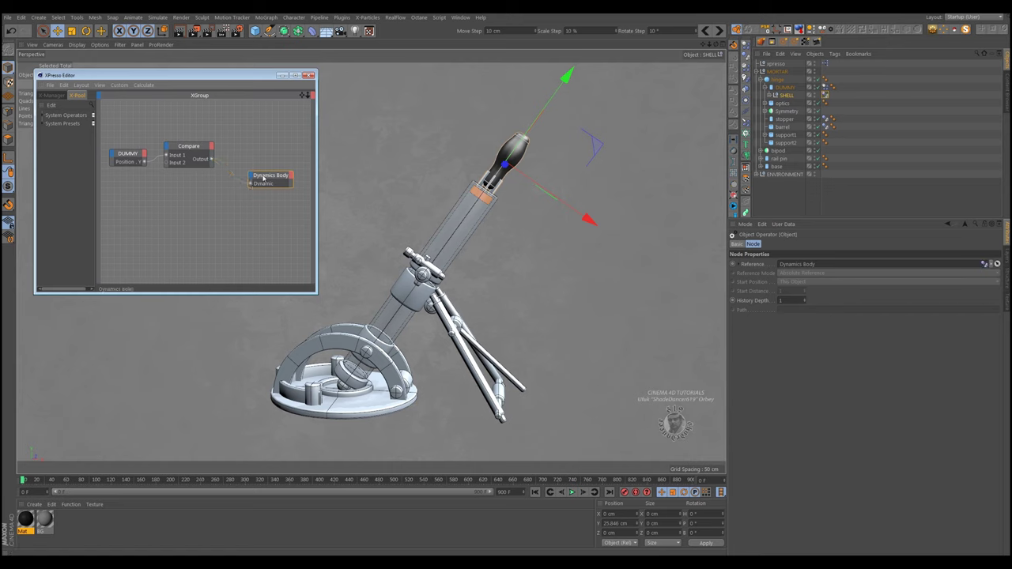
left_click_drag(271, 175, 262, 172)
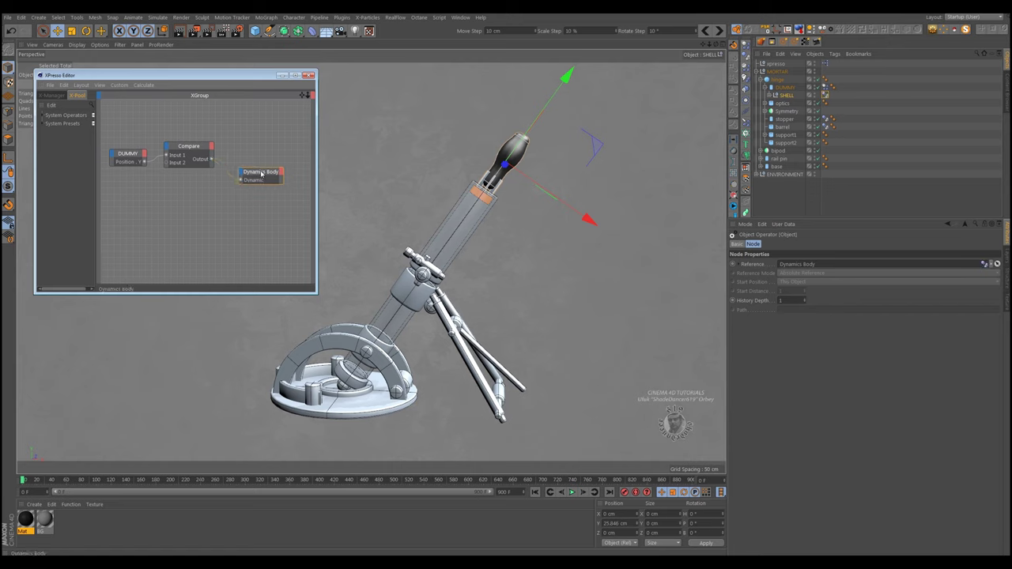
left_click(308, 75)
Zoom out and play the simulation to fire the shell from the barrel.
scroll(350, 301, "down", 3)
scroll(350, 301, "down", 2)
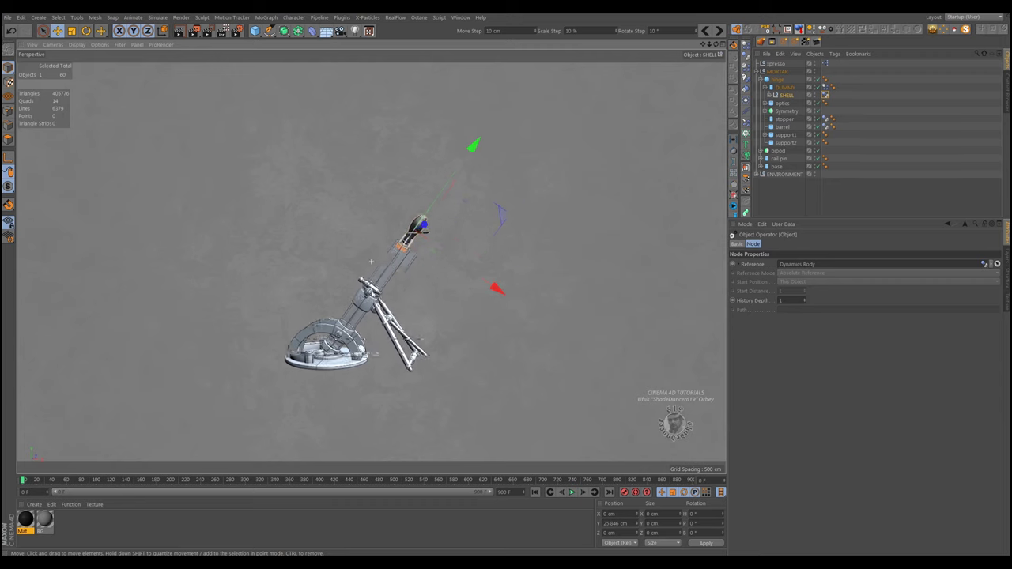
scroll(542, 406, "down", 2)
left_click(573, 491)
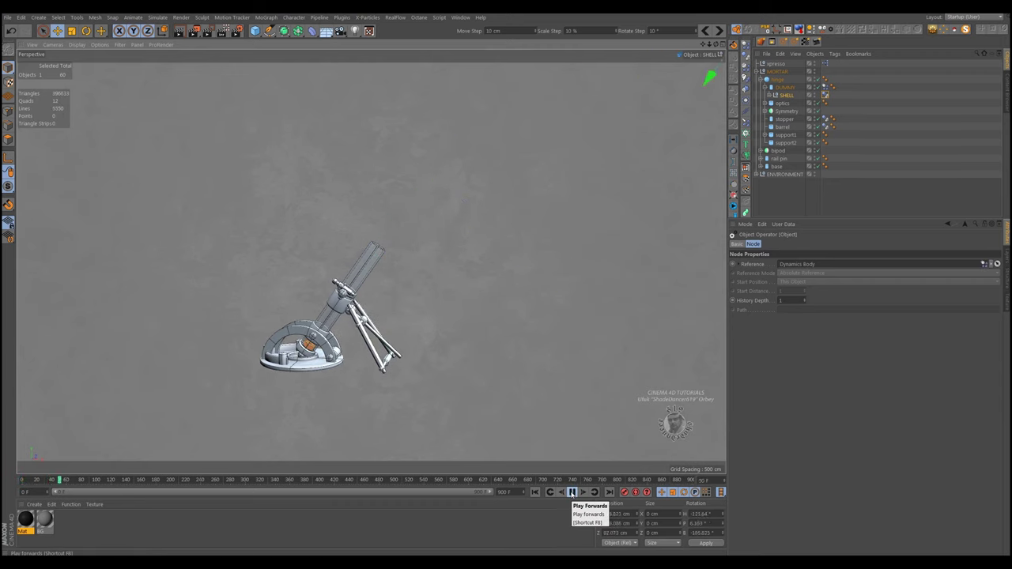
left_click(572, 492)
Replay the launch from the start, reset it, and reopen SHELL's XPresso graph.
left_click(534, 492)
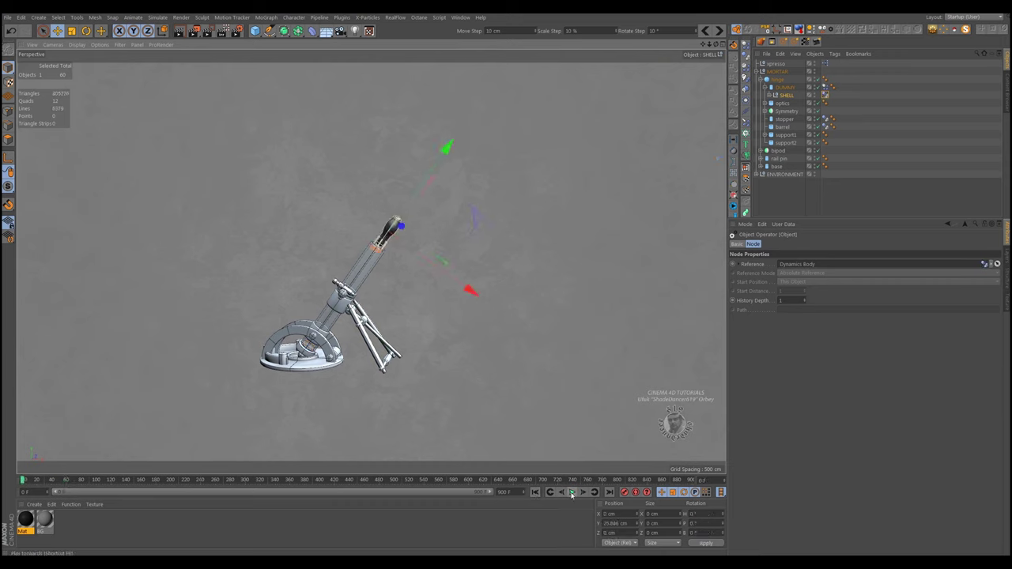
left_click(573, 492)
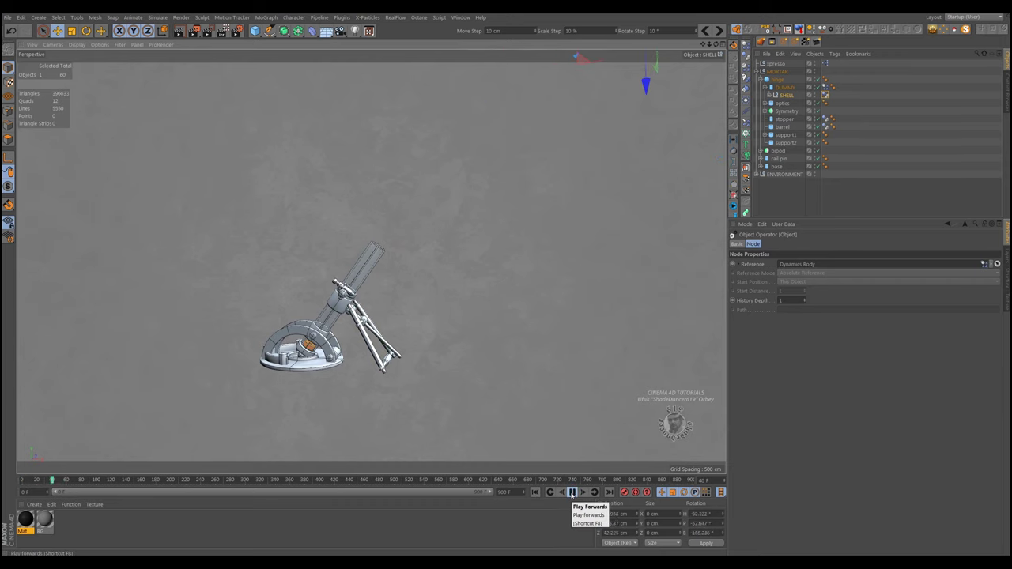
left_click(572, 492)
left_click(535, 492)
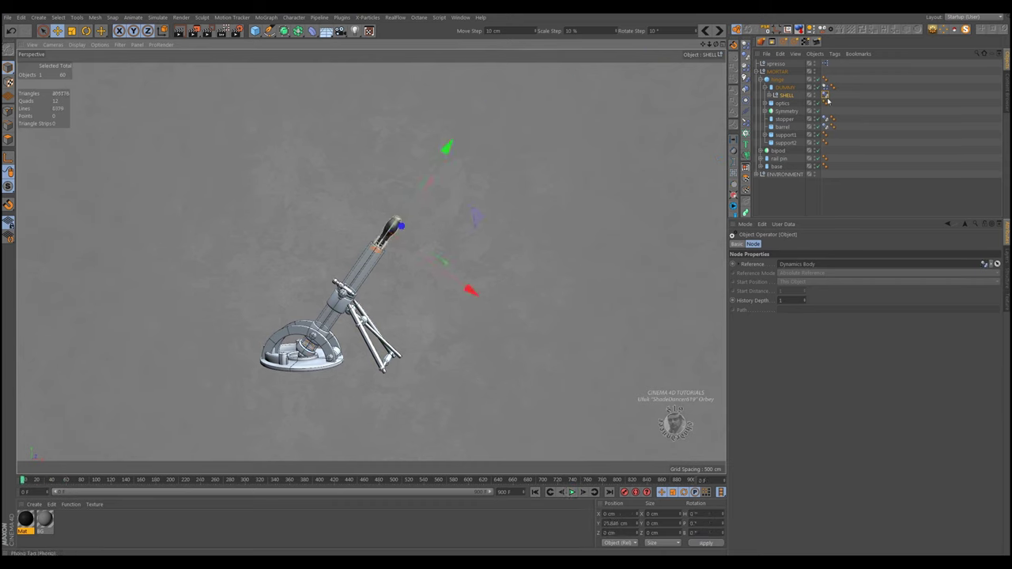
left_click(825, 95)
double_click(825, 63)
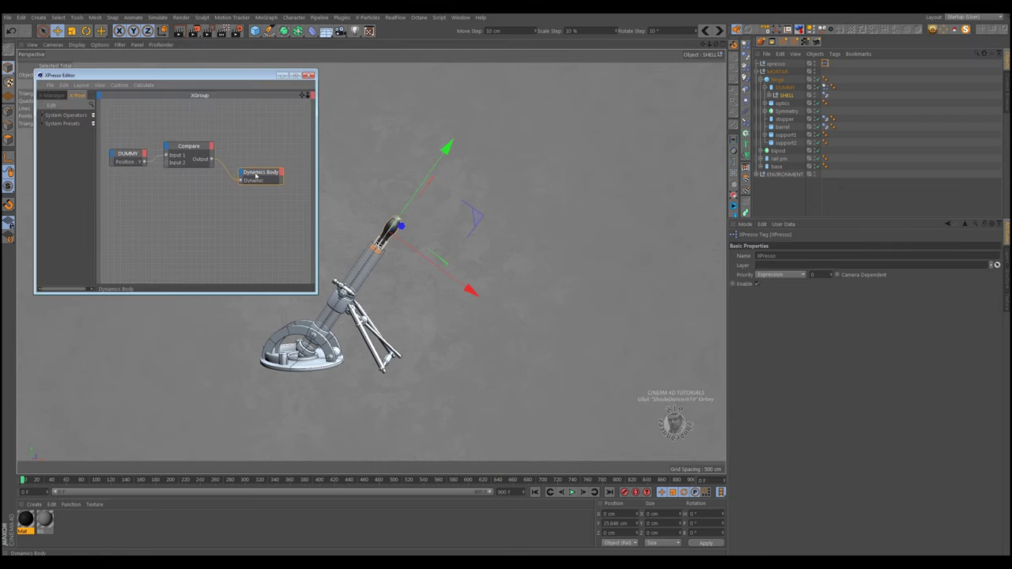
Set SHELL's initial Y velocity to 750 cm and test-fire it.
left_click(308, 75)
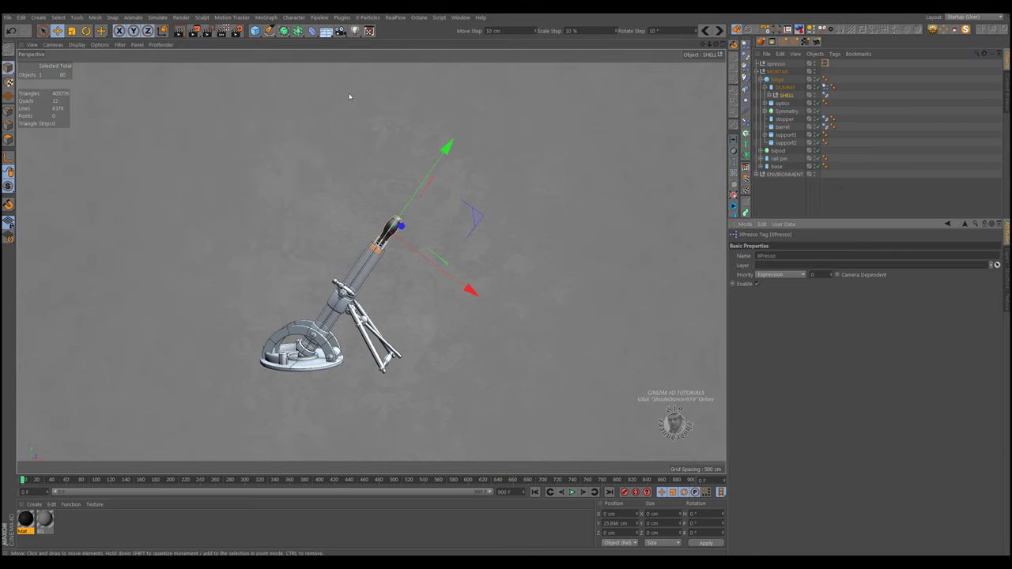
left_click(801, 95)
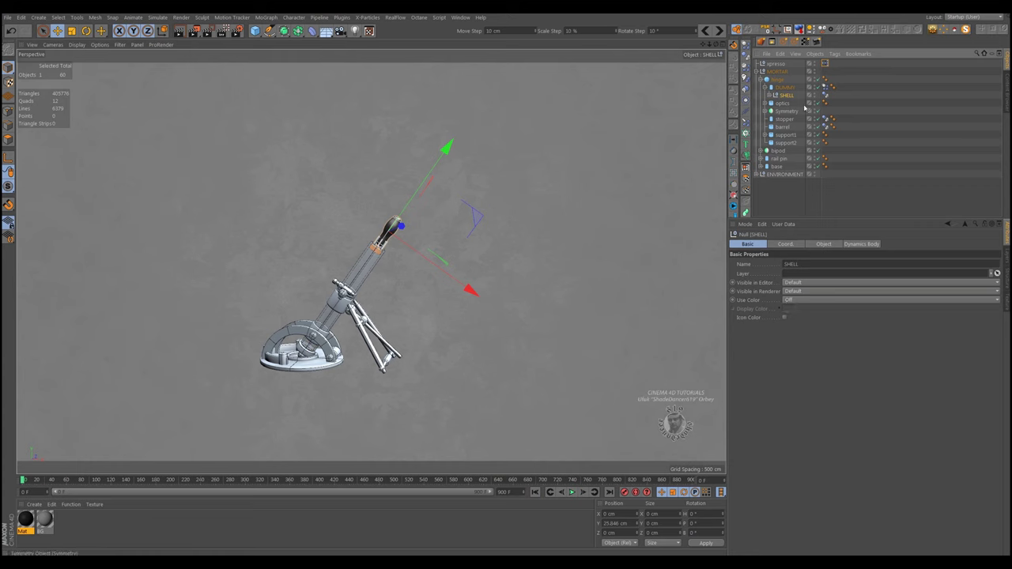
left_click(825, 95)
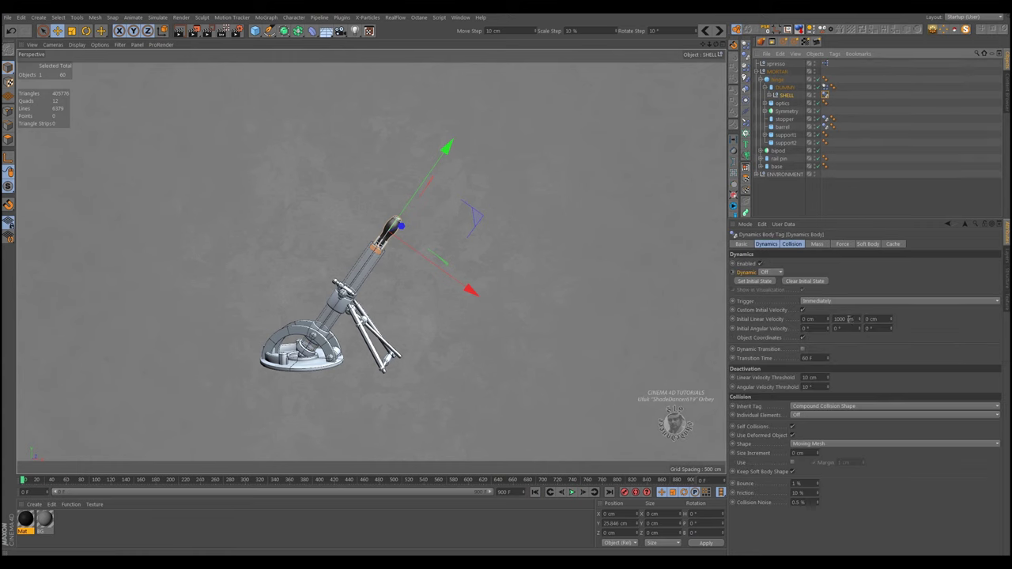
double_click(848, 319)
type("75")
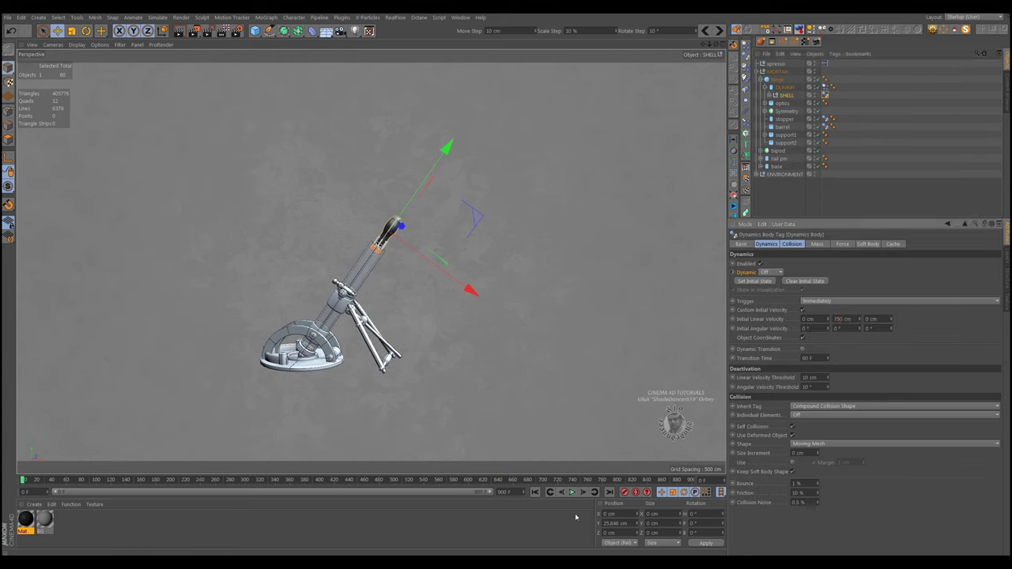
left_click(571, 492)
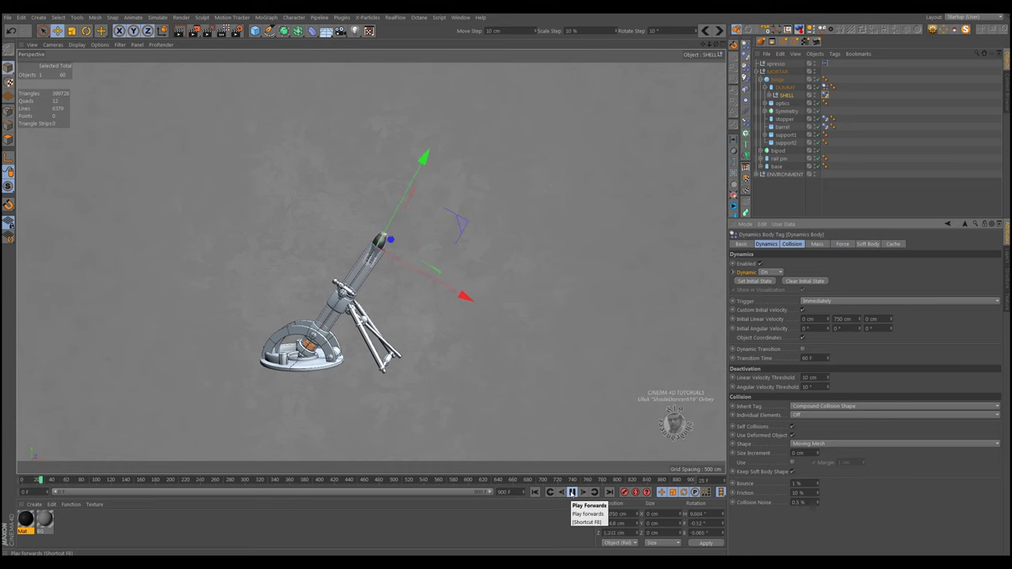
left_click(572, 491)
left_click(534, 492)
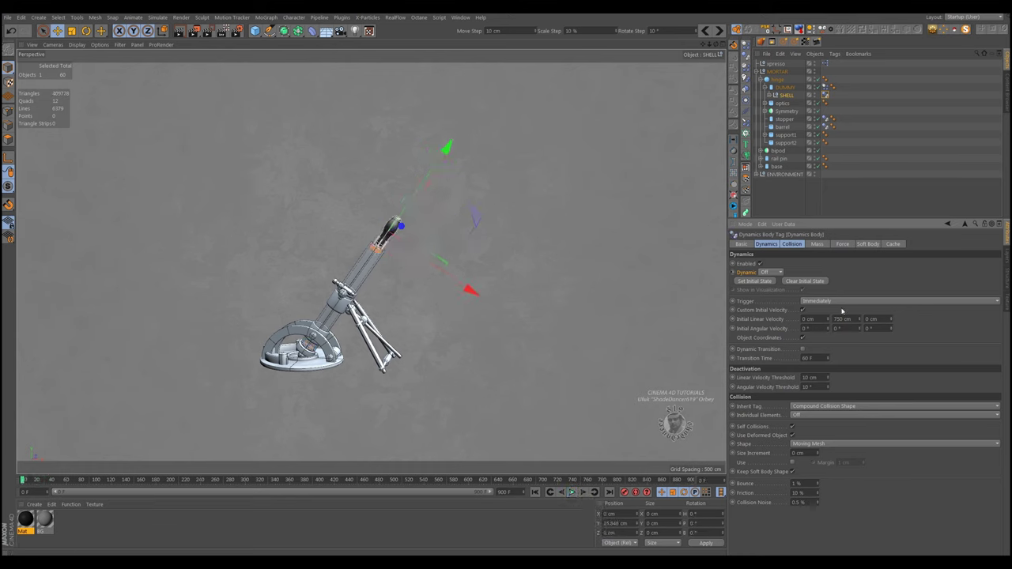
Set the initial Y velocity back to 1000 cm, test again, and shift the view left.
double_click(844, 319)
type("50")
left_click(571, 492)
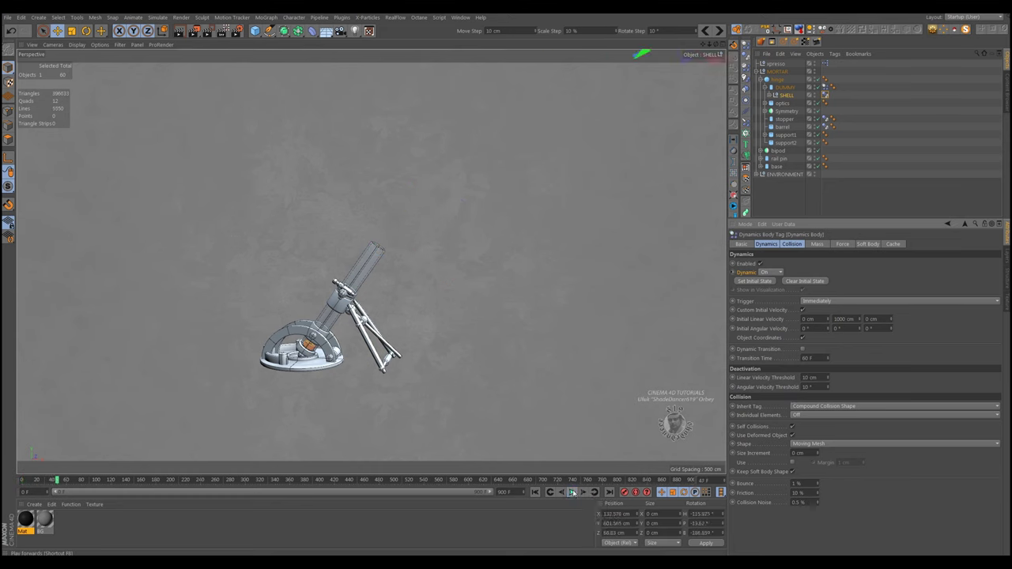
left_click(535, 492)
scroll(283, 329, "down", 3)
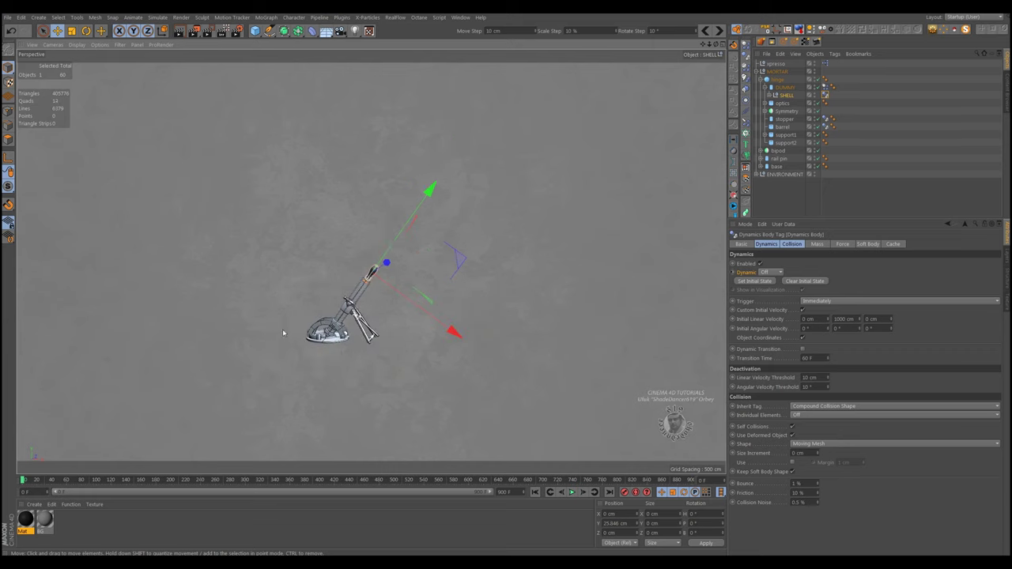
scroll(281, 325, "up", 2)
middle_click_drag(279, 322, 52, 336, "alt")
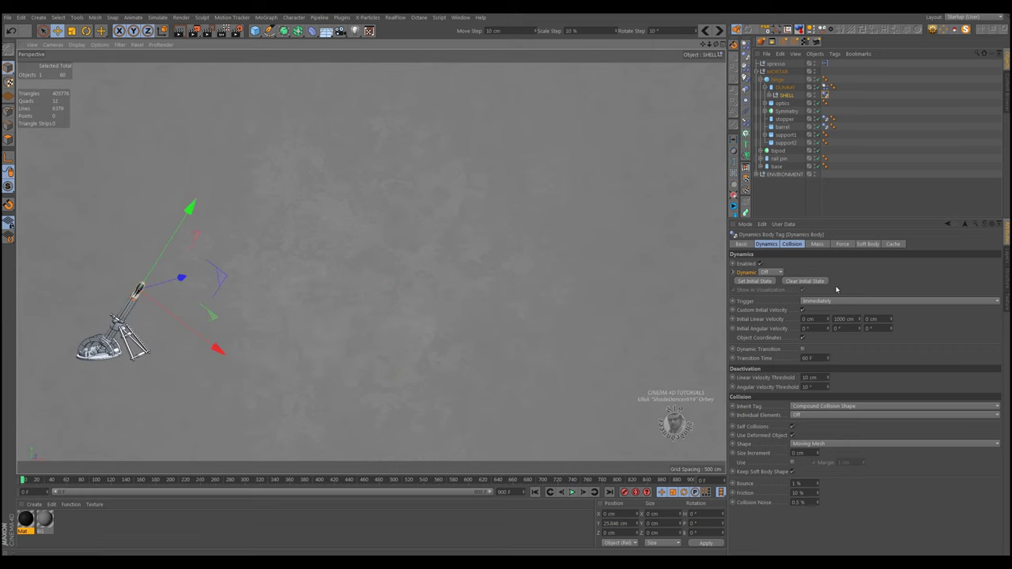
Enable a custom centre of mass and set the shell's aerodynamic lift to 1%.
left_click(818, 246)
left_click(779, 294)
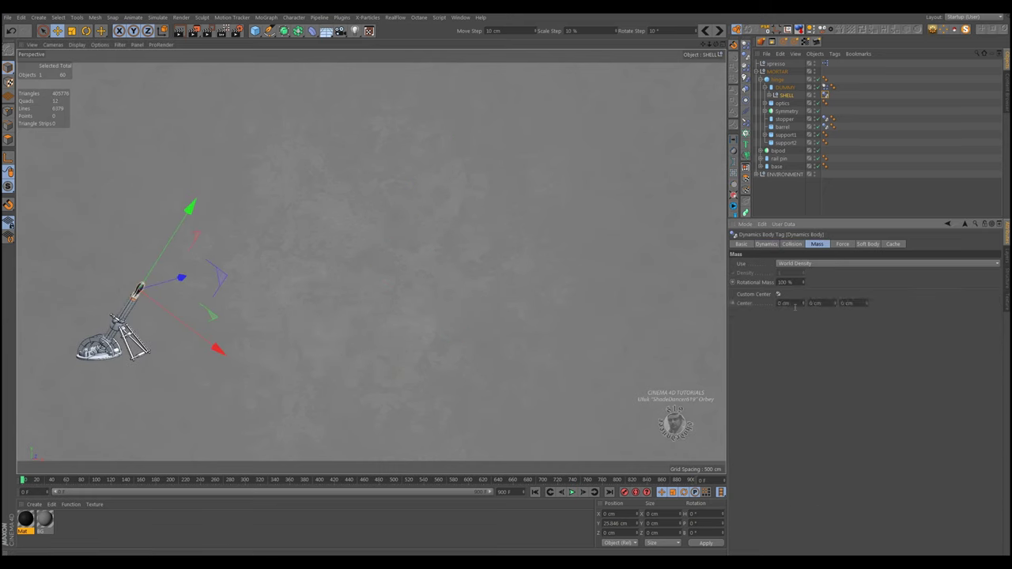
double_click(827, 303)
left_click(843, 244)
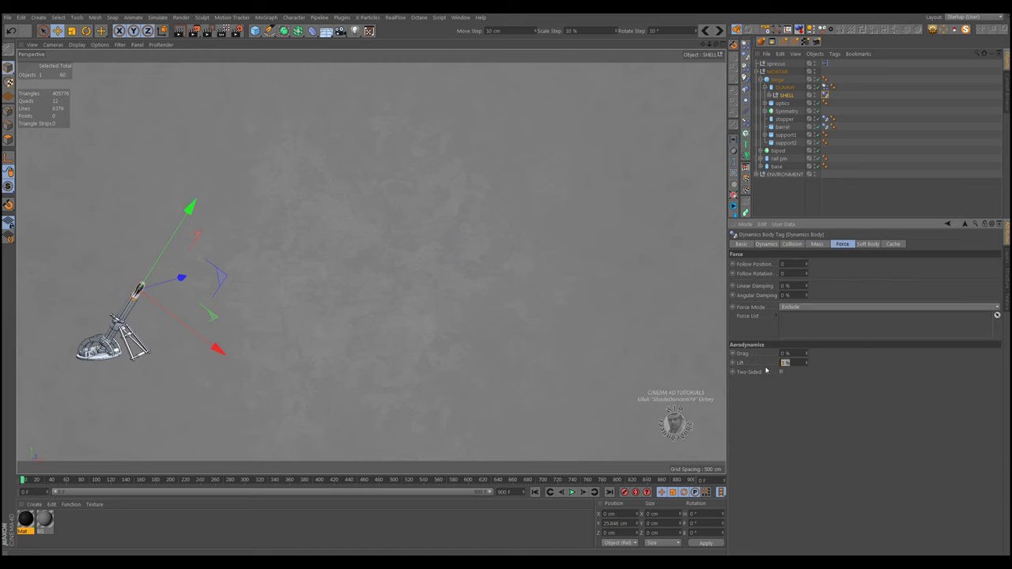
key("Return")
Play the lift test launch and rewind to frame 0.
left_click(573, 492)
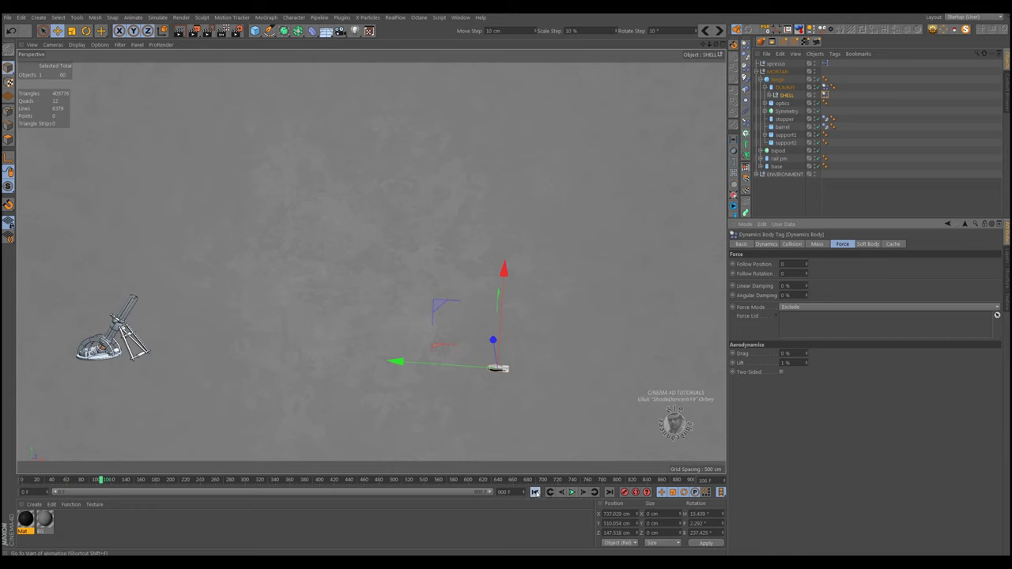
left_click(535, 492)
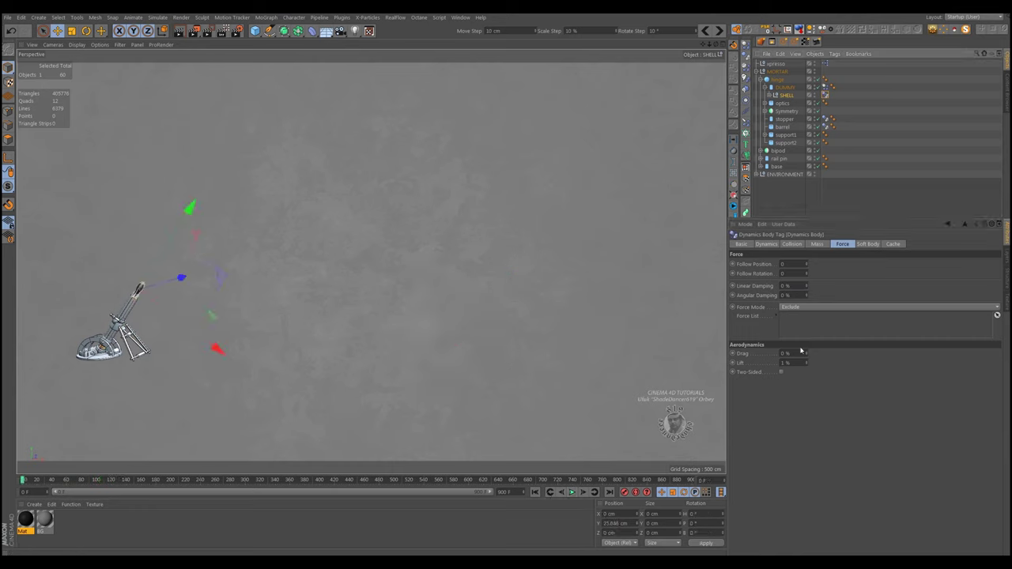
left_click(767, 244)
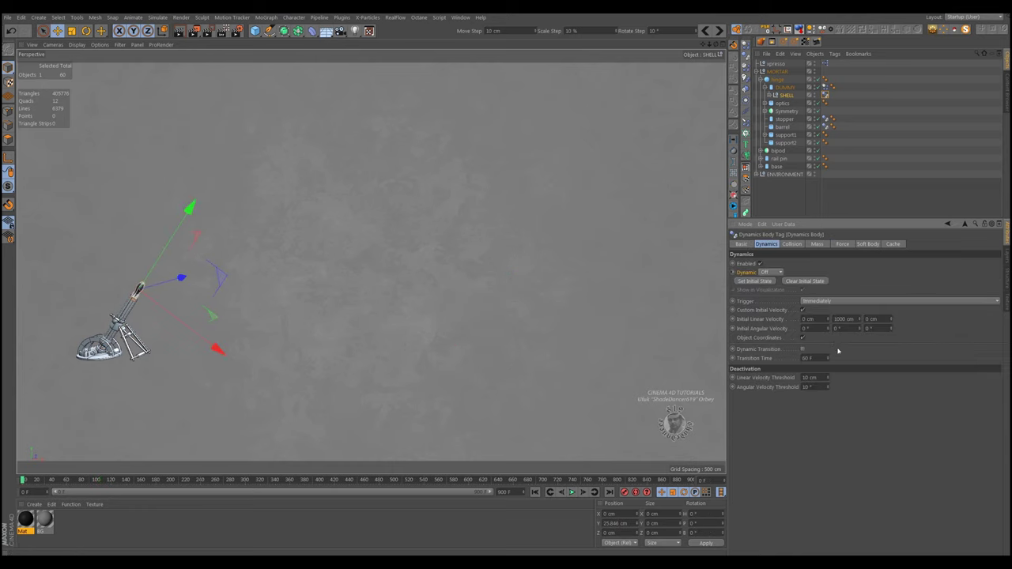
Set the shell's initial Y velocity to 1400 cm and test-fire it.
double_click(844, 319)
type("1")
left_click(572, 492)
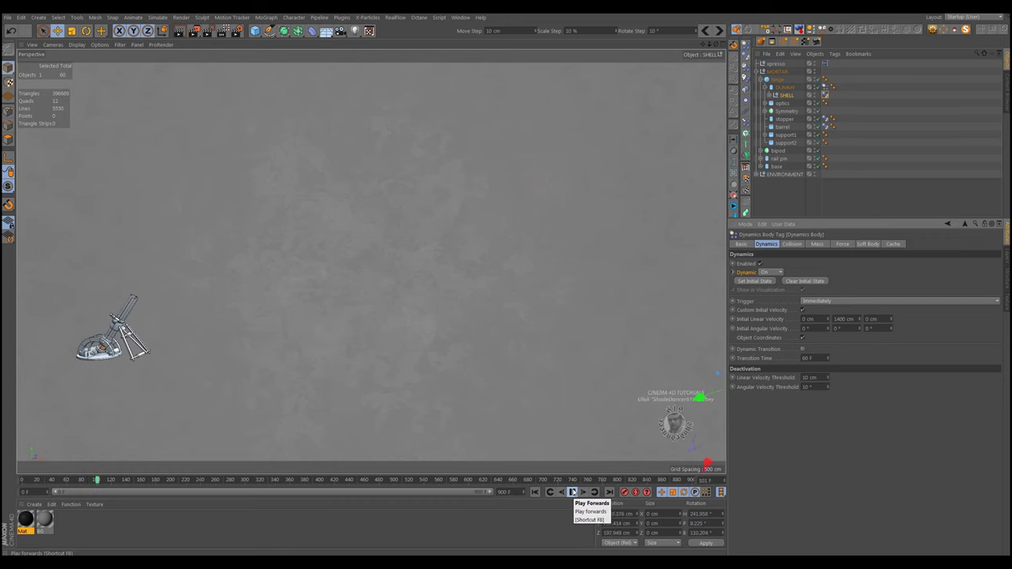
left_click(534, 492)
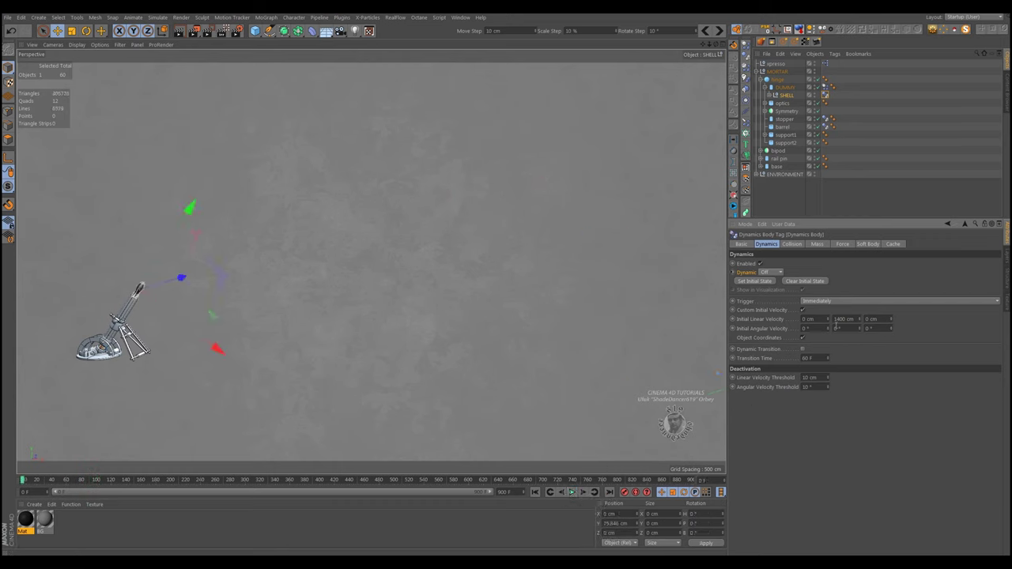
Raise the initial Y velocity to 2000 cm and test-fire again.
double_click(846, 319)
type("2000")
key("Return")
left_click_drag(267, 340, 338, 360, "alt")
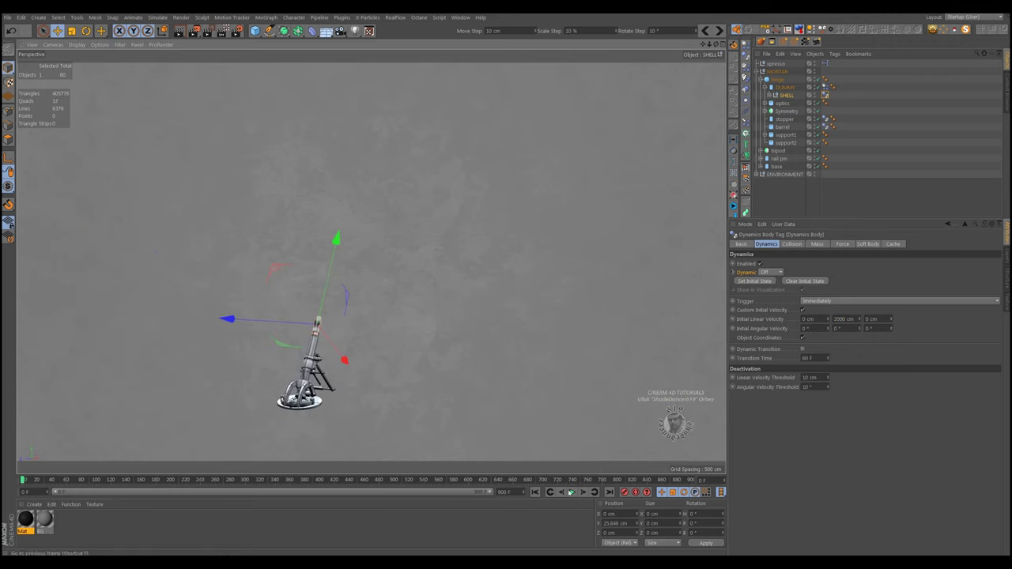
left_click(572, 492)
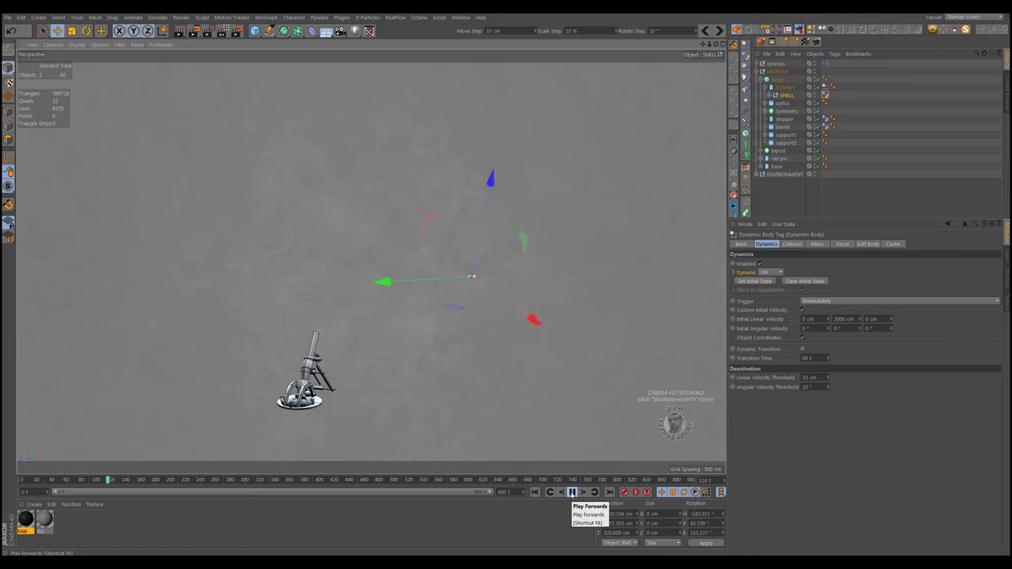
left_click(572, 492)
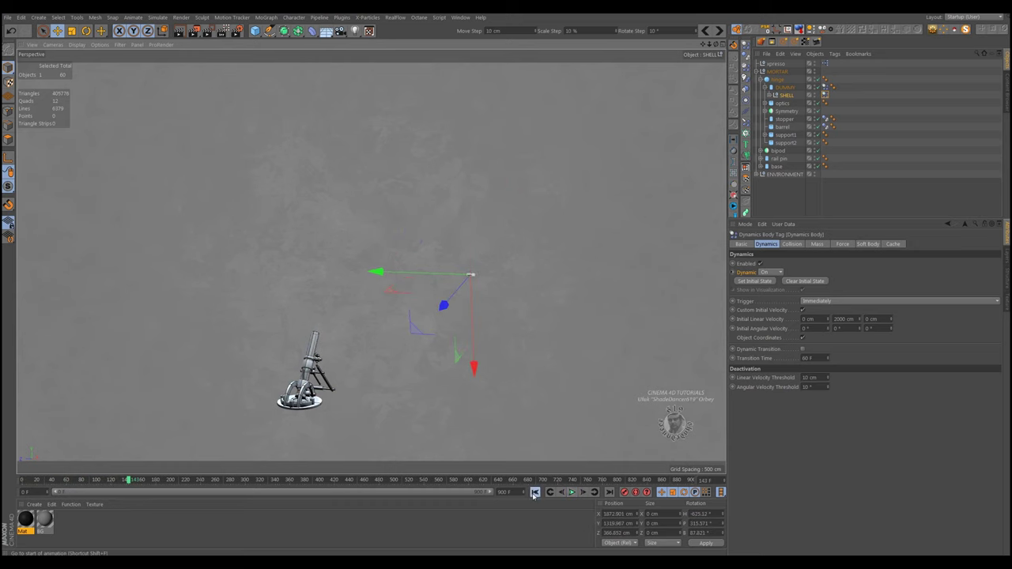
left_click(535, 492)
right_click_drag(237, 386, 465, 398, "alt")
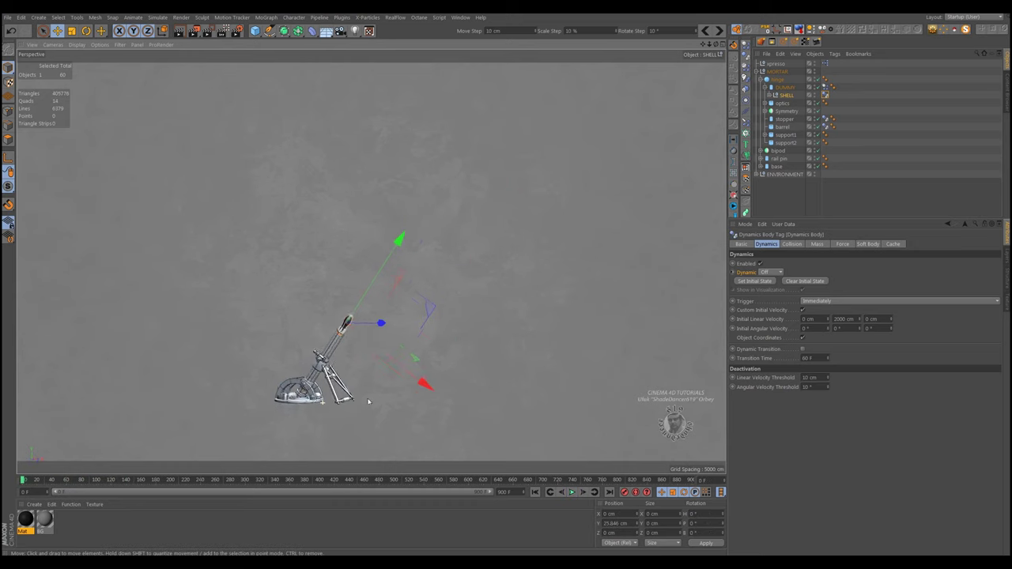
Rotate the hinge to tilt the mortar barrel to a 35° bank angle.
left_click(778, 80)
key("r")
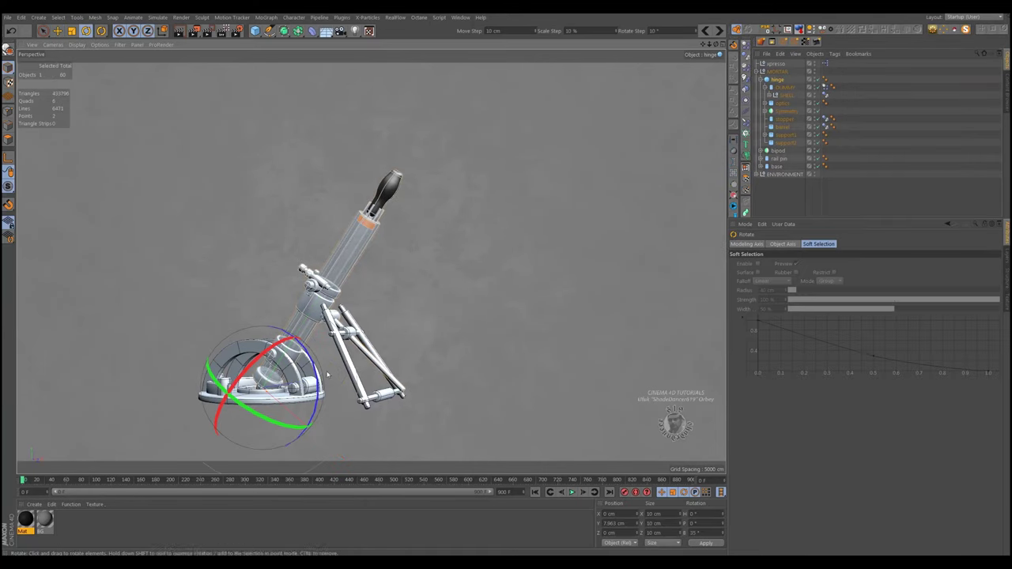
mouse_move(318, 374)
left_mouse_down()
mouse_move(312, 364)
mouse_move(447, 356)
left_mouse_up()
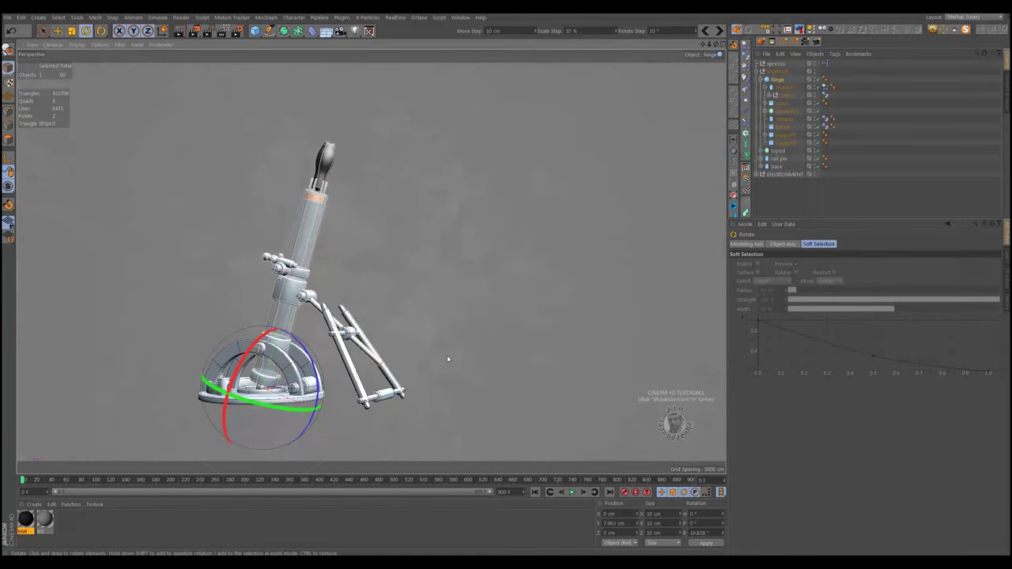
left_click(57, 30)
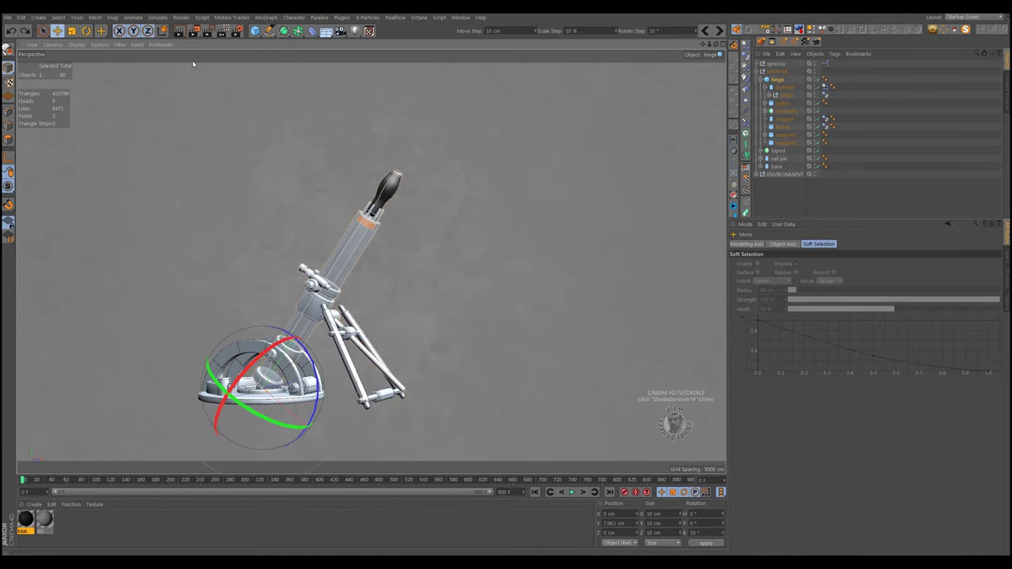
left_click(775, 65)
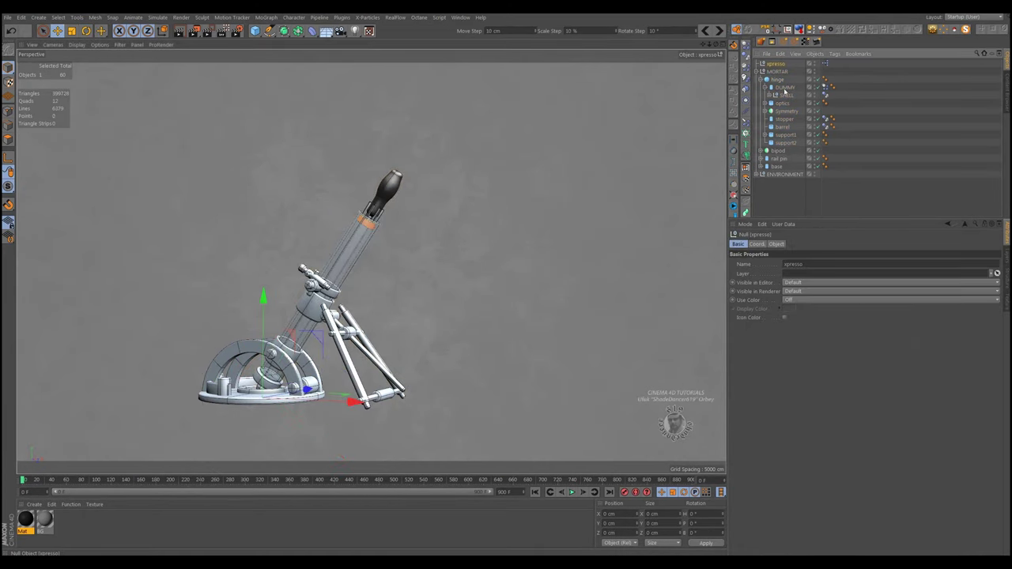
Add two user data entries to the xpresso null and make Angle a degree Float Slider.
left_click(783, 225)
left_click(791, 235)
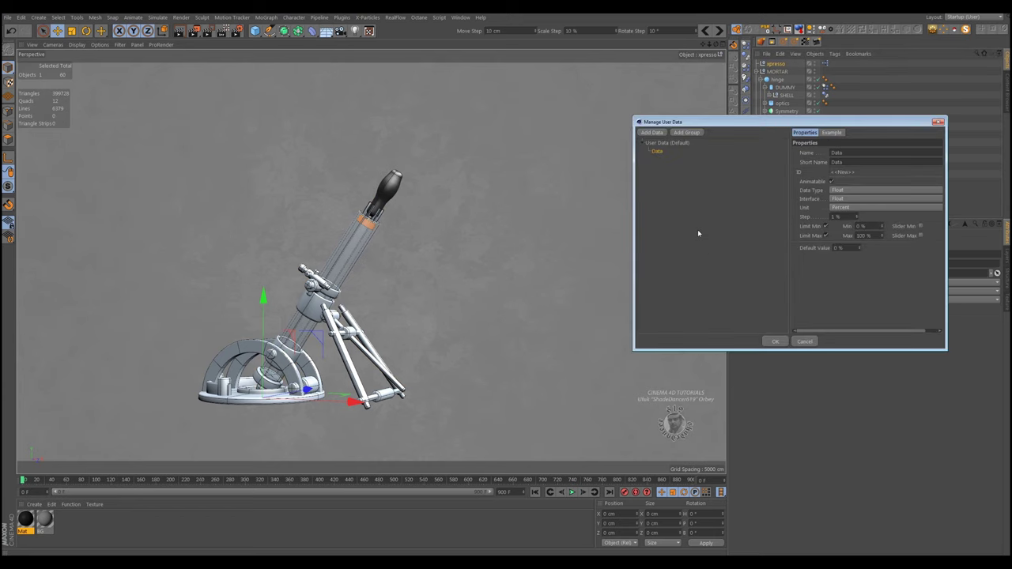
left_click(655, 132)
type("Angle")
left_click(851, 199)
left_click(854, 218)
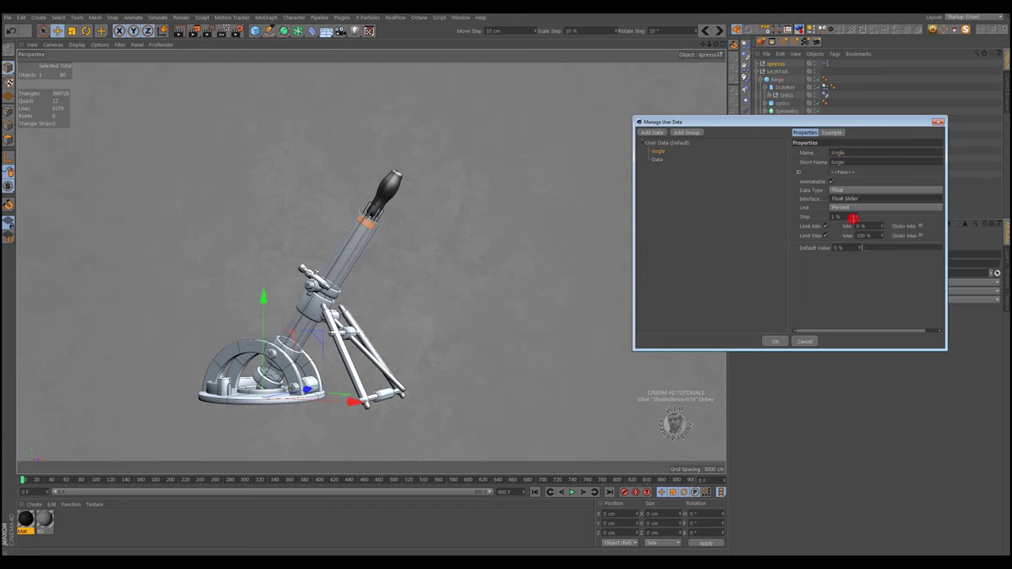
left_click(847, 210)
left_click(851, 236)
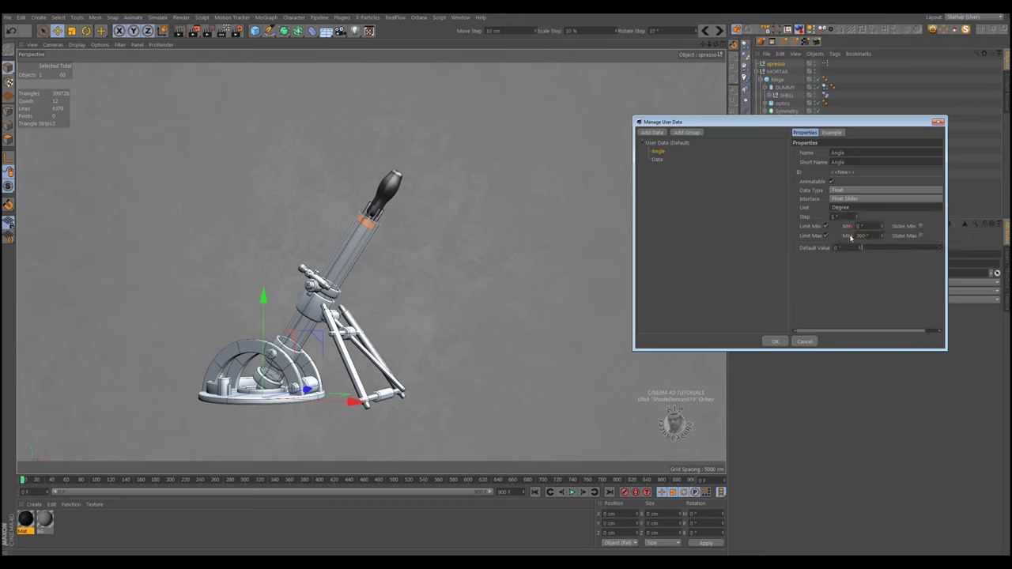
double_click(859, 226)
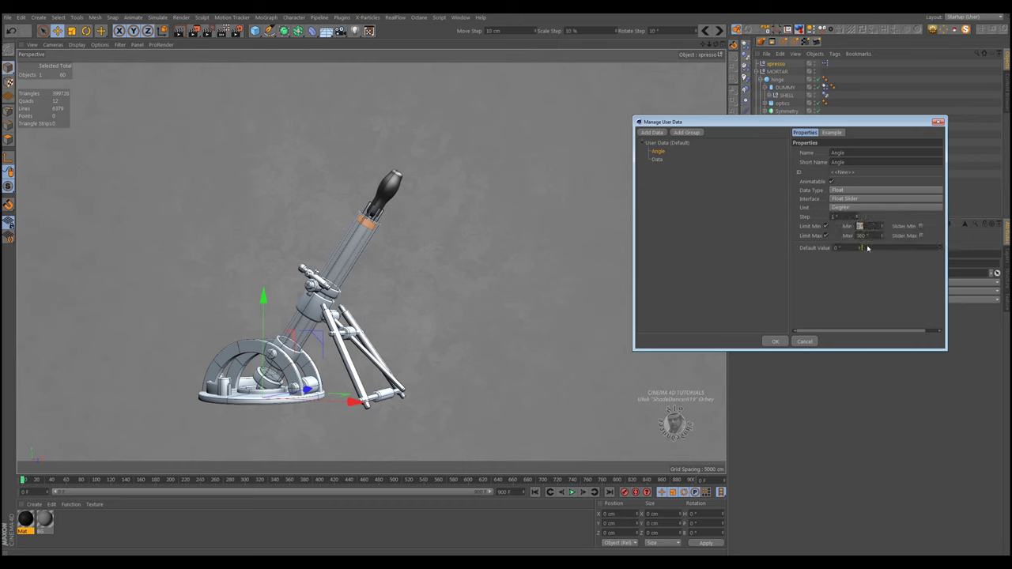
double_click(872, 235)
Make Power a meter Float Slider, step 100, limited 1000–3000 cm, default 3000 cm.
left_click(660, 160)
type("Power")
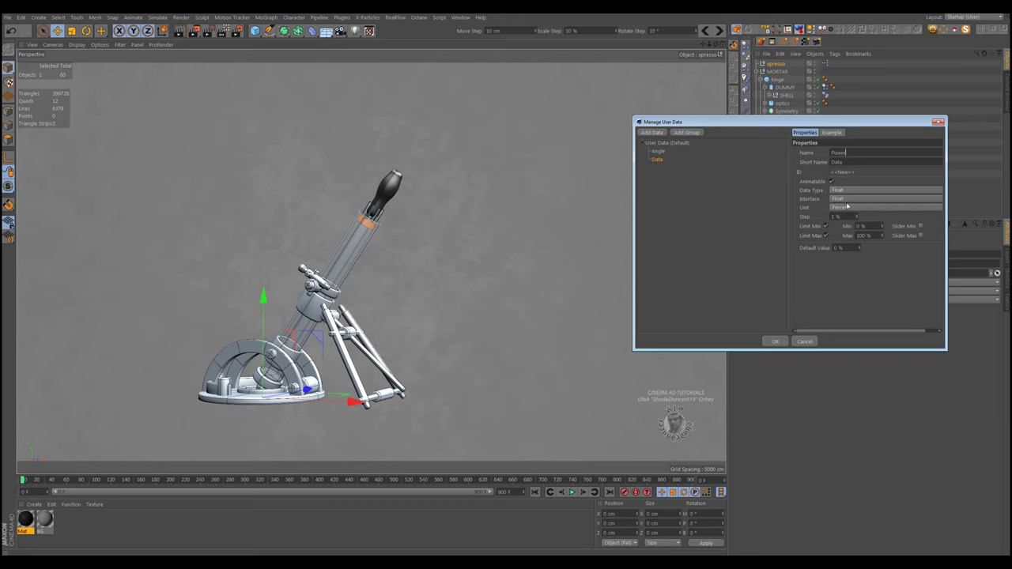
left_click(848, 199)
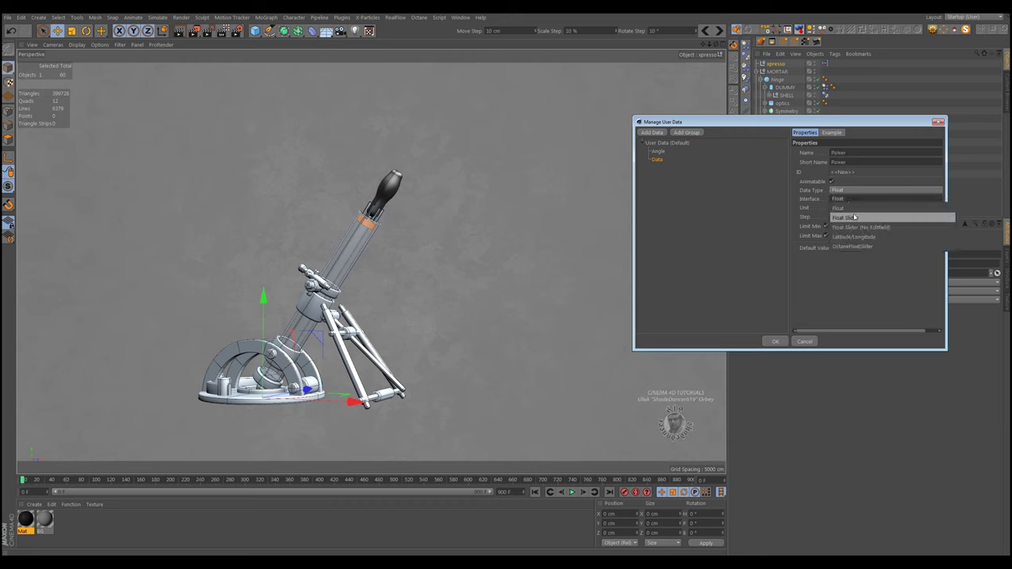
left_click(856, 218)
left_click(846, 208)
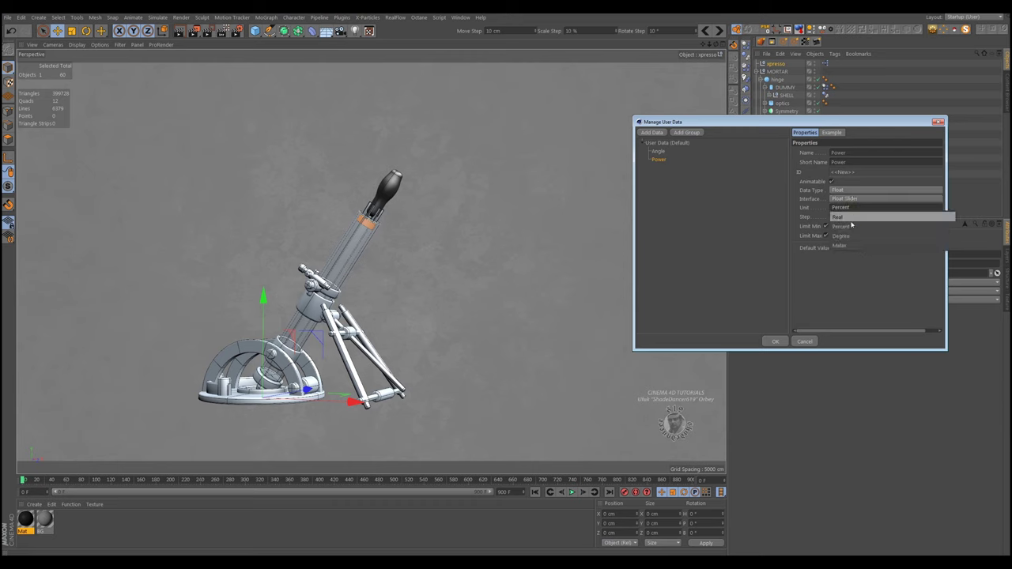
left_click(847, 246)
double_click(834, 217)
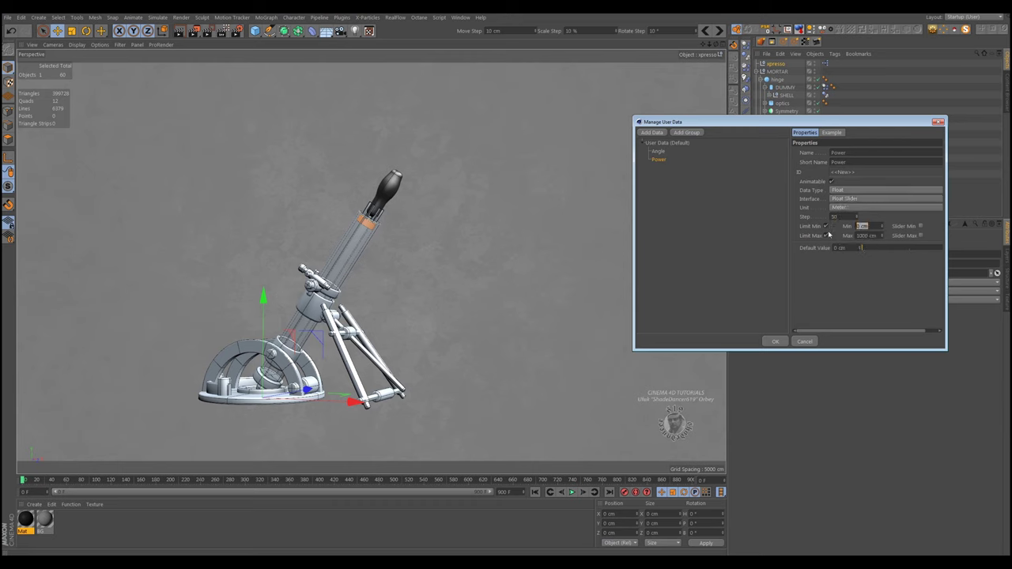
type("1000")
double_click(880, 236)
type("1")
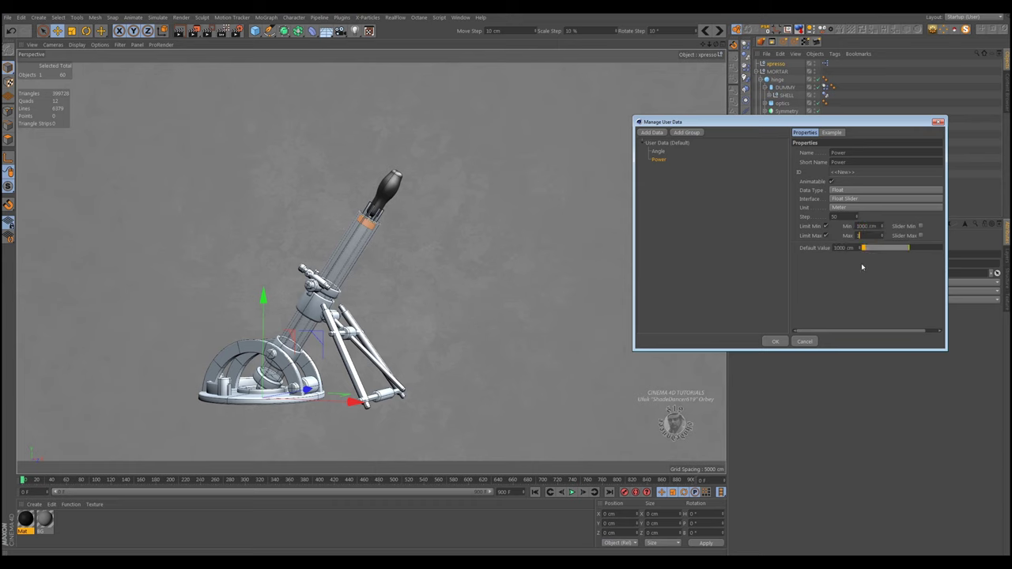
key("Tab")
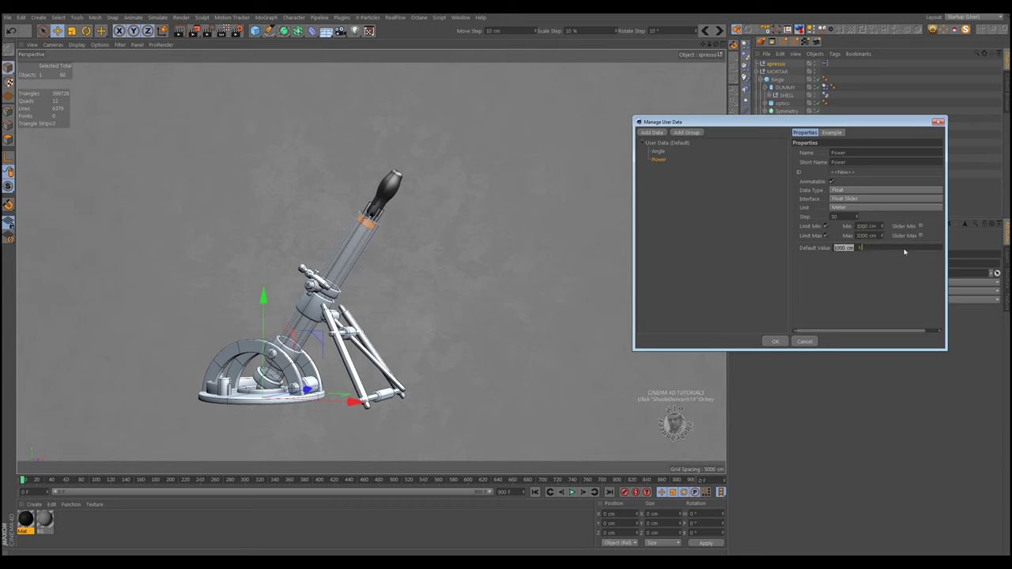
left_click_drag(863, 249, 912, 267)
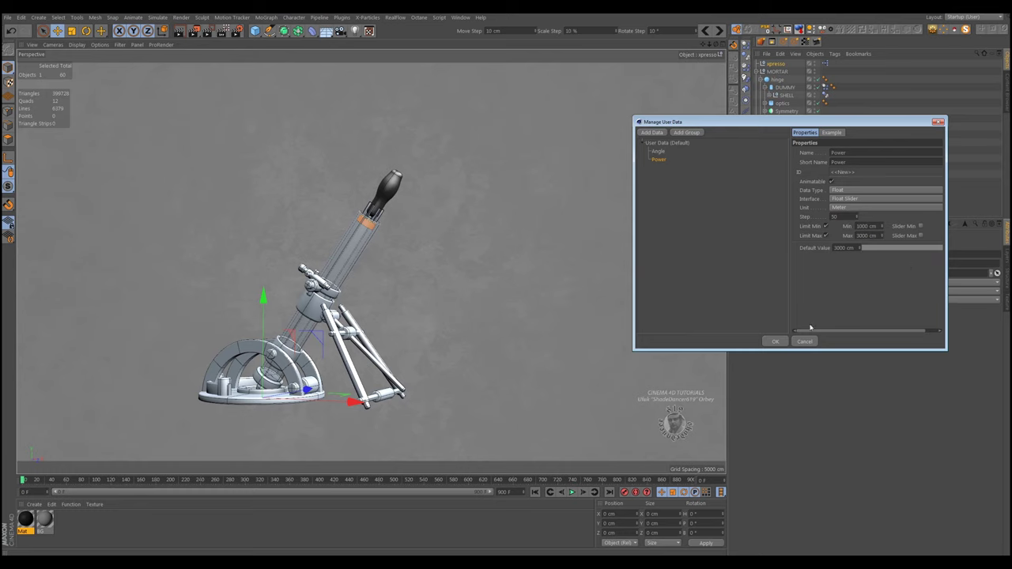
left_click(776, 341)
Set the null's Angle control to 35°.
left_click(818, 245)
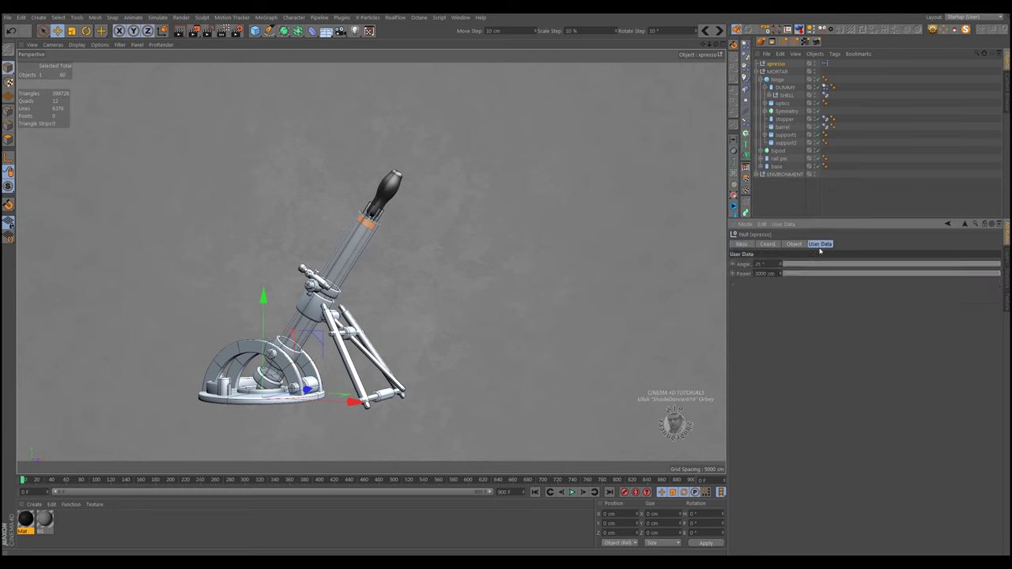
mouse_move(865, 265)
left_mouse_down()
mouse_move(991, 269)
mouse_move(830, 276)
mouse_move(1000, 276)
left_mouse_up()
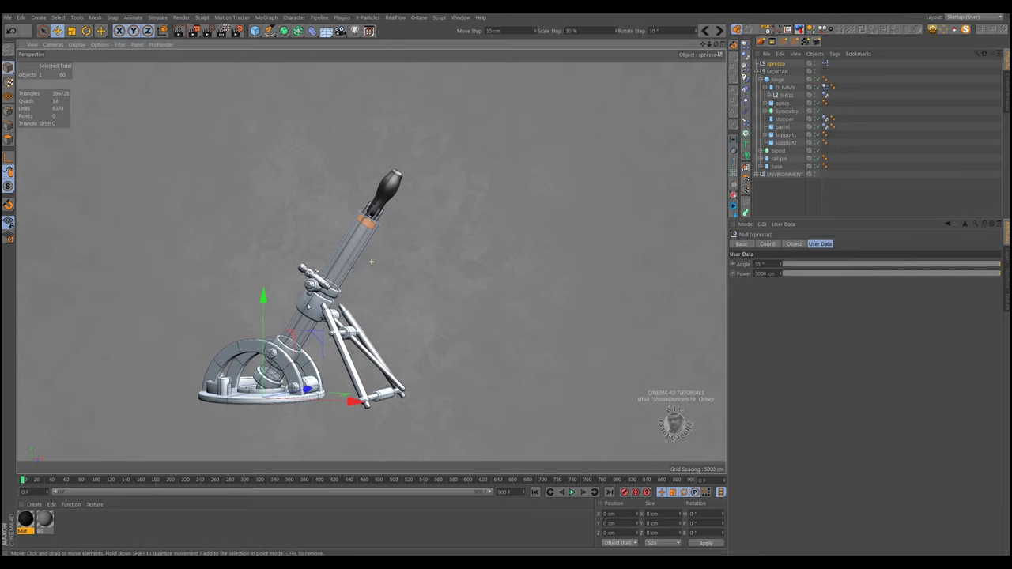
middle_click_drag(313, 305, 328, 285, "alt")
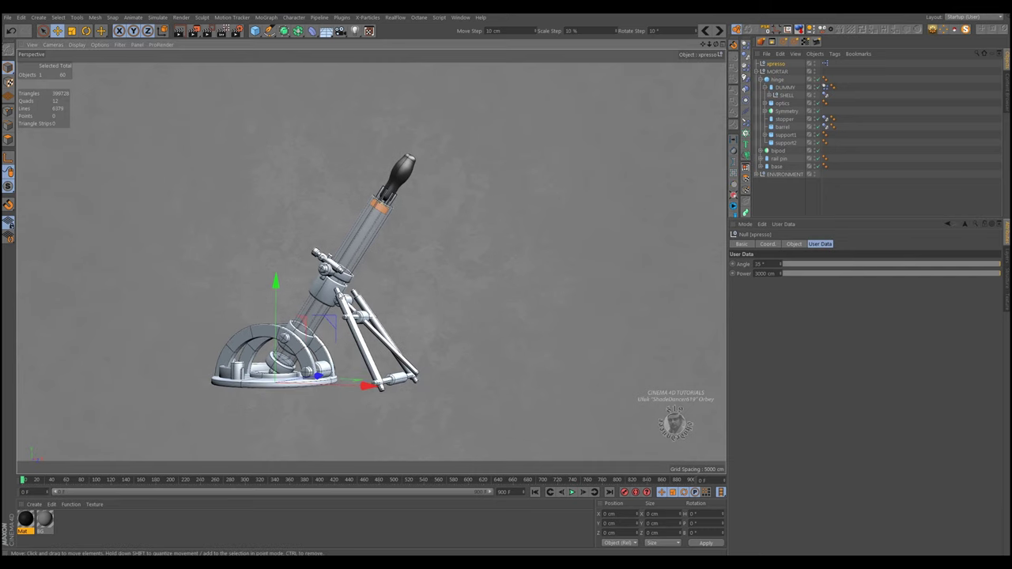
Add an XPresso tag to the hinge and insert the xpresso null node with an Angle output.
left_click(778, 80)
right_click(779, 82)
mouse_move(811, 86)
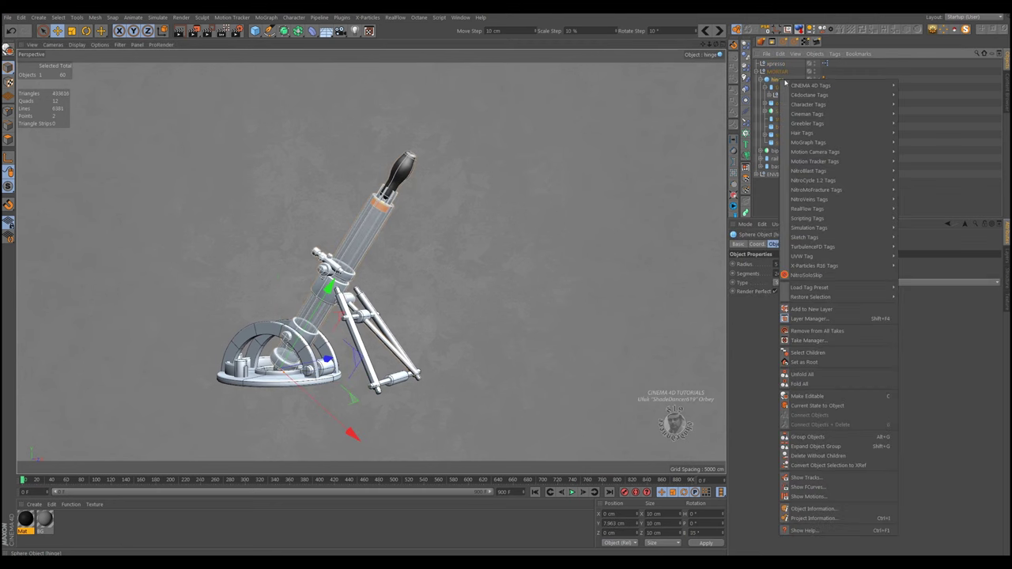
left_click(937, 351)
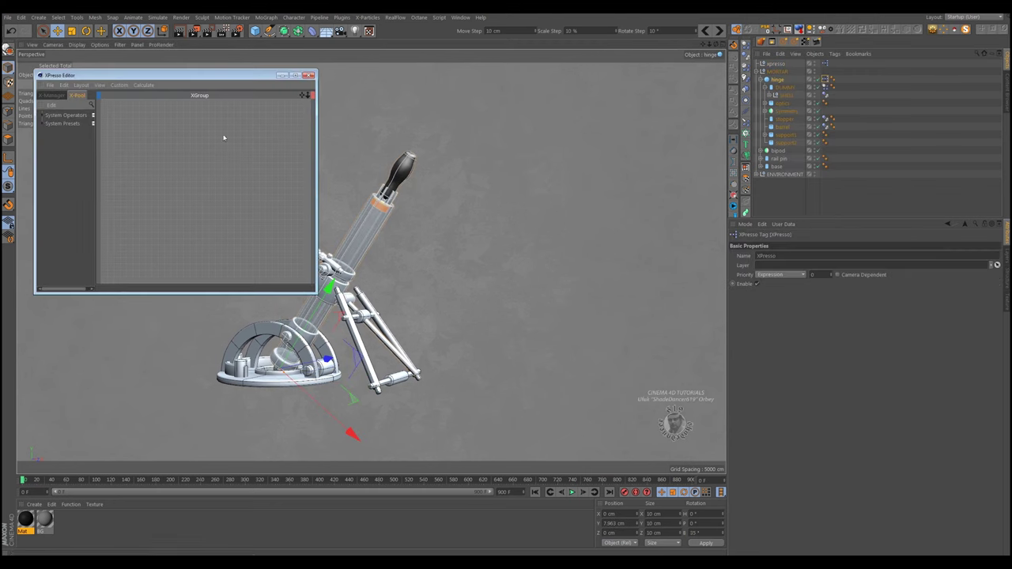
left_click(777, 82)
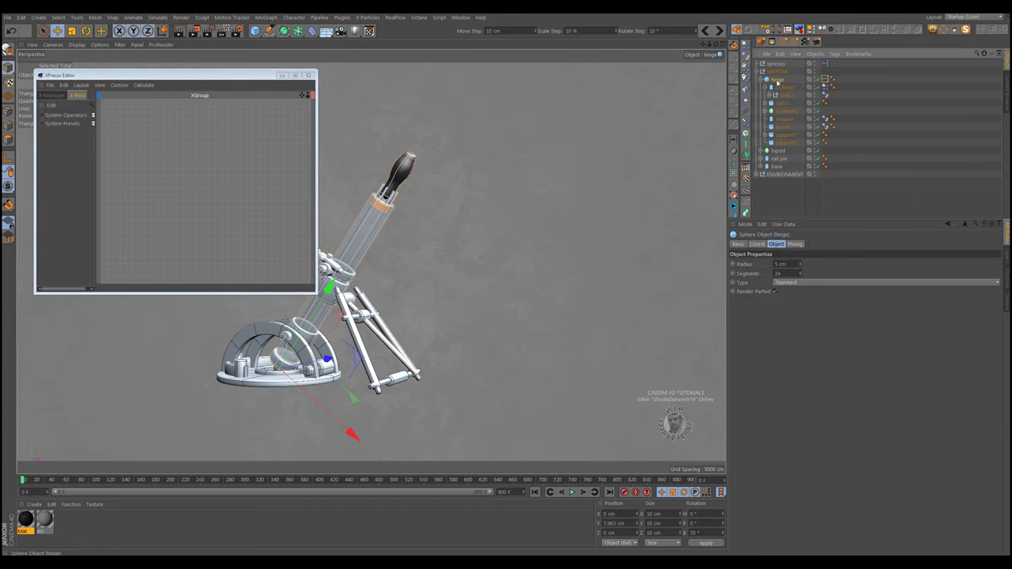
left_click_drag(113, 144, 113, 141)
left_click(122, 136)
mouse_move(150, 274)
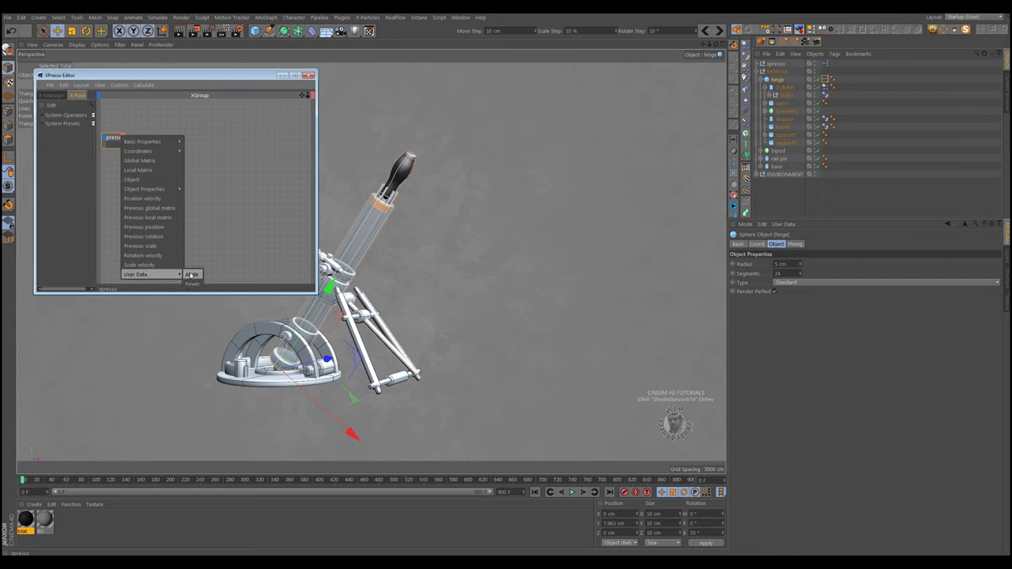
left_click(192, 274)
left_click_drag(115, 140, 145, 151)
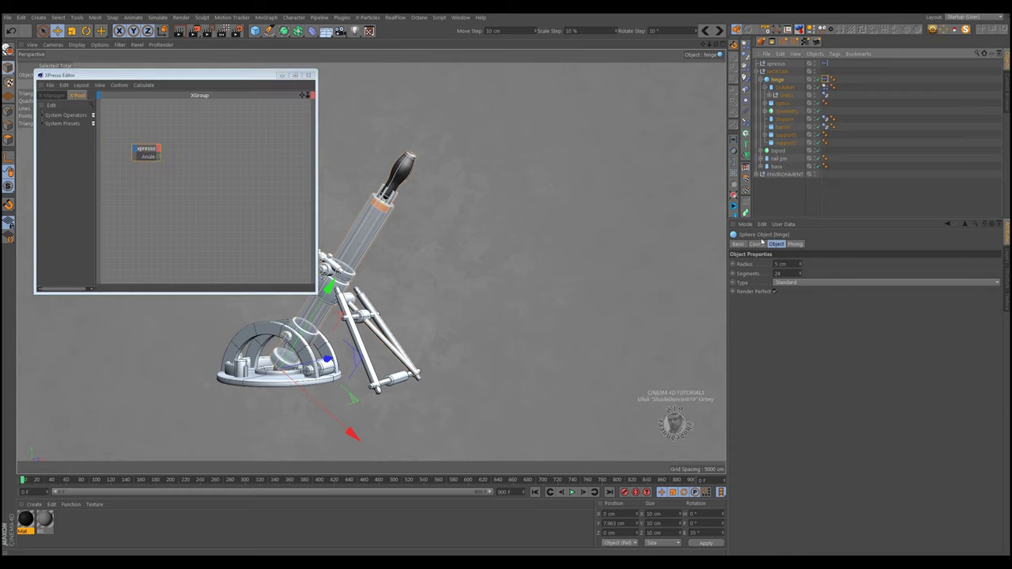
Add a hinge node with a Rotation.B input to the graph and close the editor.
left_click(757, 244)
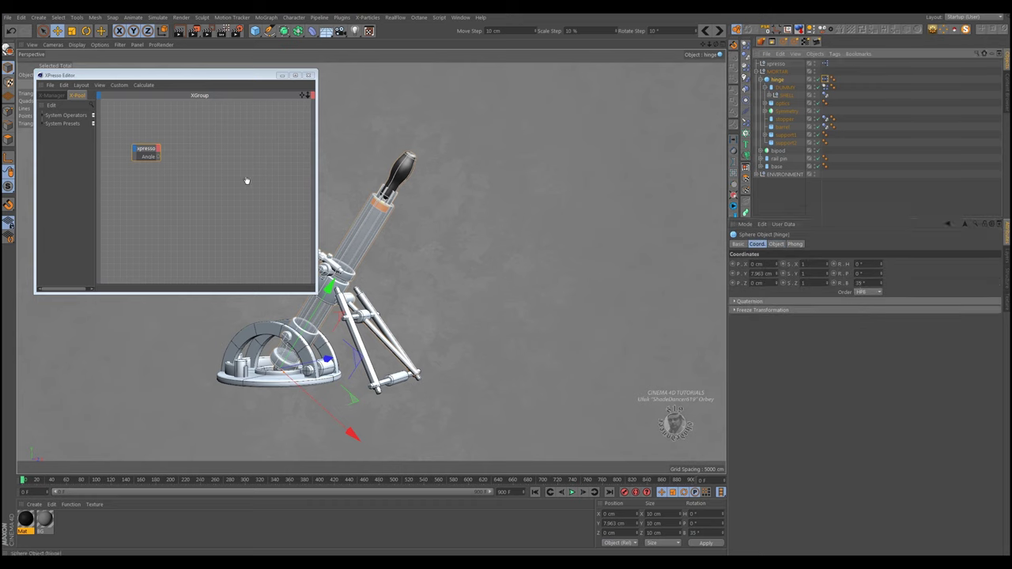
left_click_drag(247, 181, 246, 178)
mouse_move(846, 287)
left_mouse_down()
mouse_move(244, 210)
mouse_move(242, 174)
left_mouse_up()
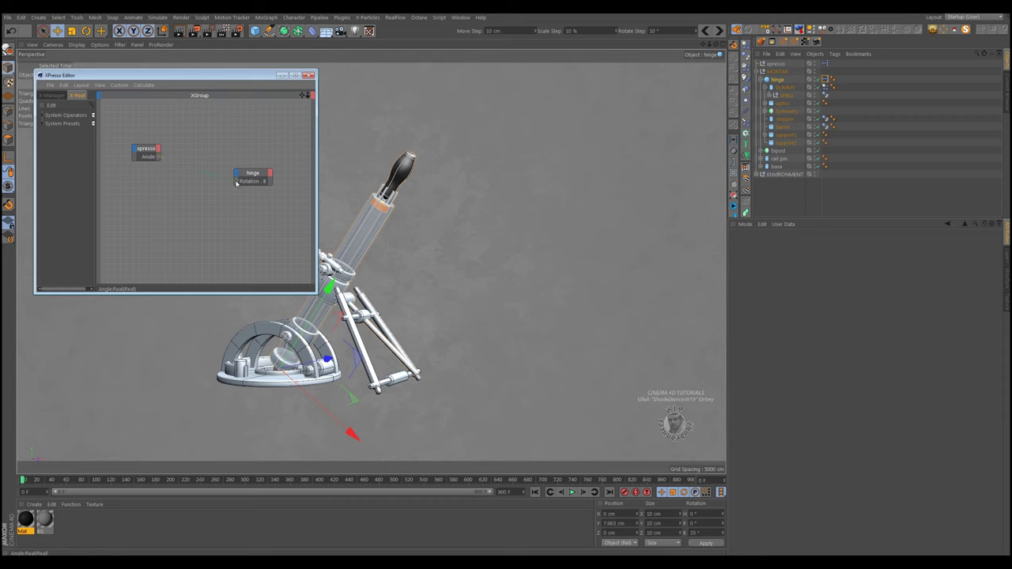
left_click(309, 75)
Nudge the Angle slider to test barrel tilt, then check the Dynamics Body's 2000 cm velocity.
left_click(778, 64)
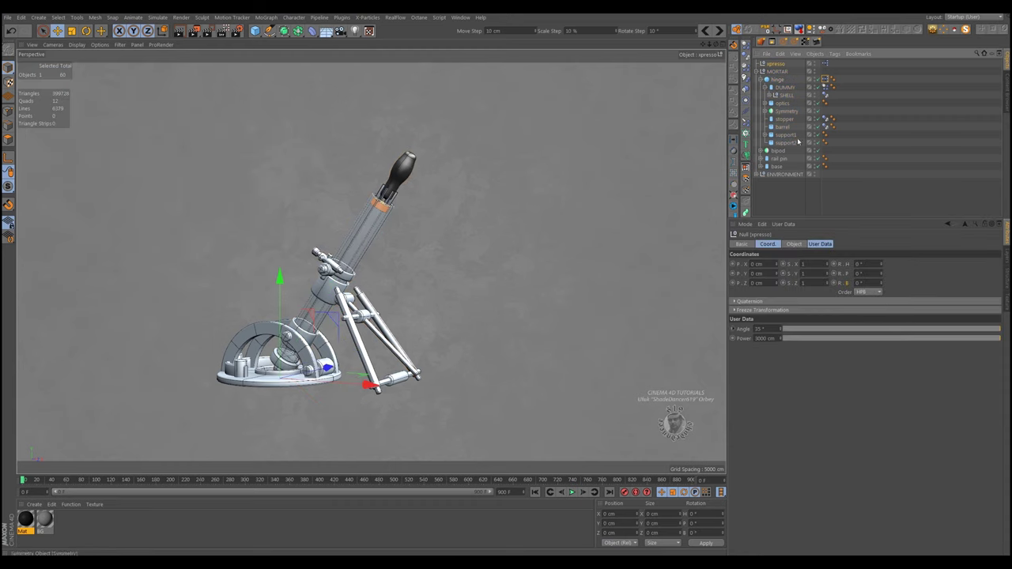
mouse_move(1002, 331)
left_mouse_down()
mouse_move(890, 337)
mouse_move(1002, 330)
left_mouse_up()
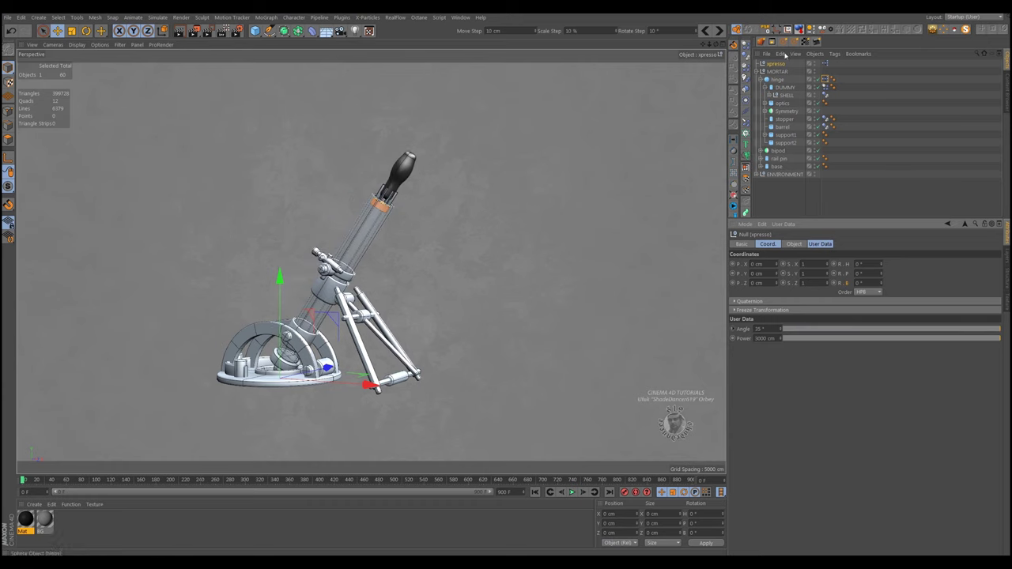
left_click(825, 80)
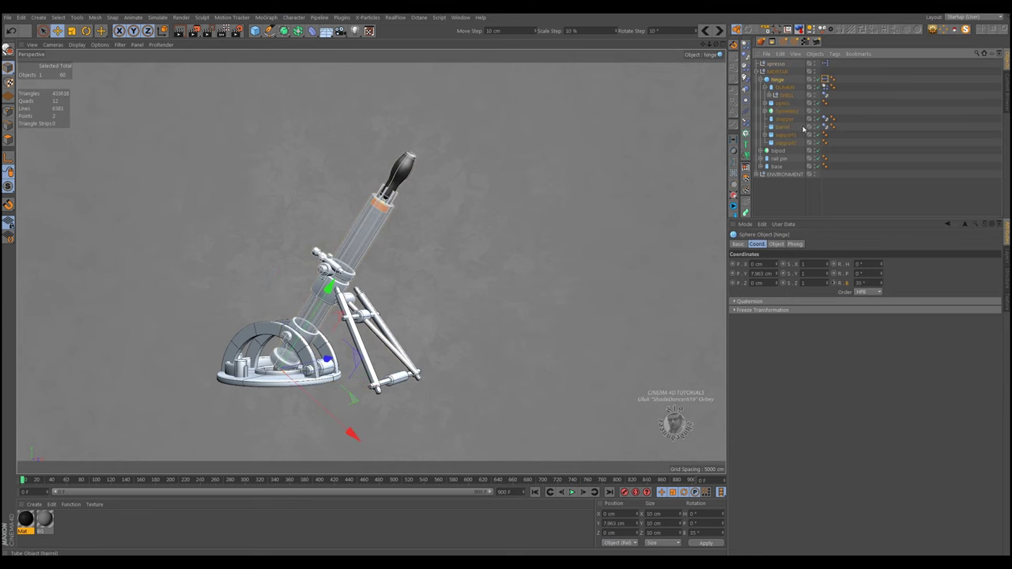
left_click(825, 95)
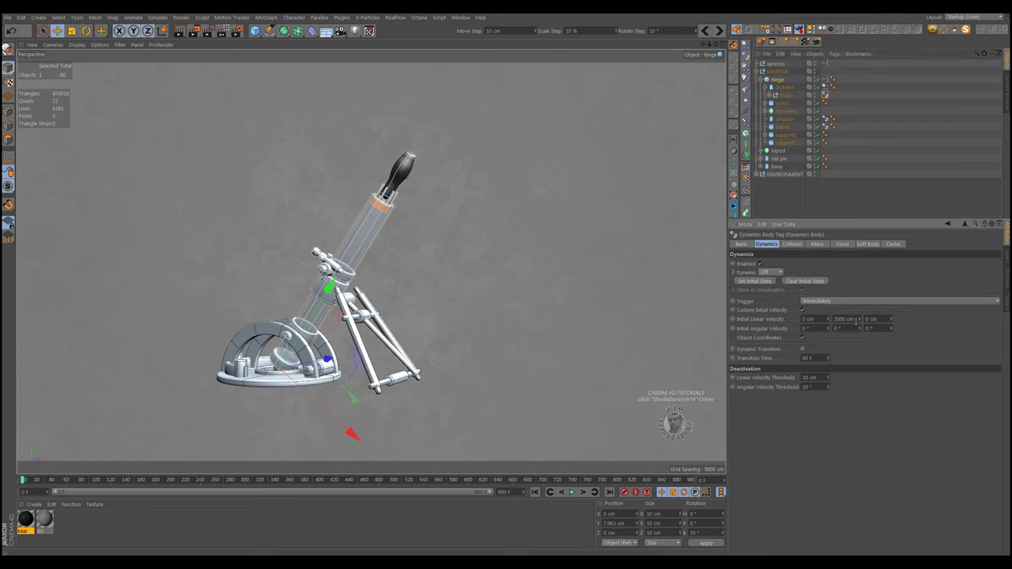
right_click(788, 96)
mouse_move(818, 101)
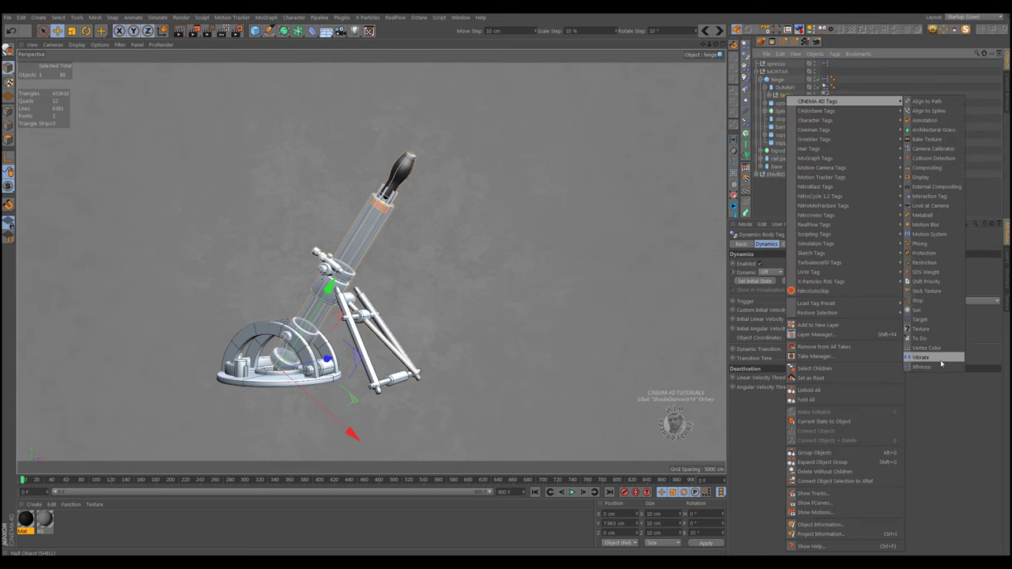
Add an XPresso tag to SHELL and insert the xpresso null node with a Power output.
left_click(922, 367)
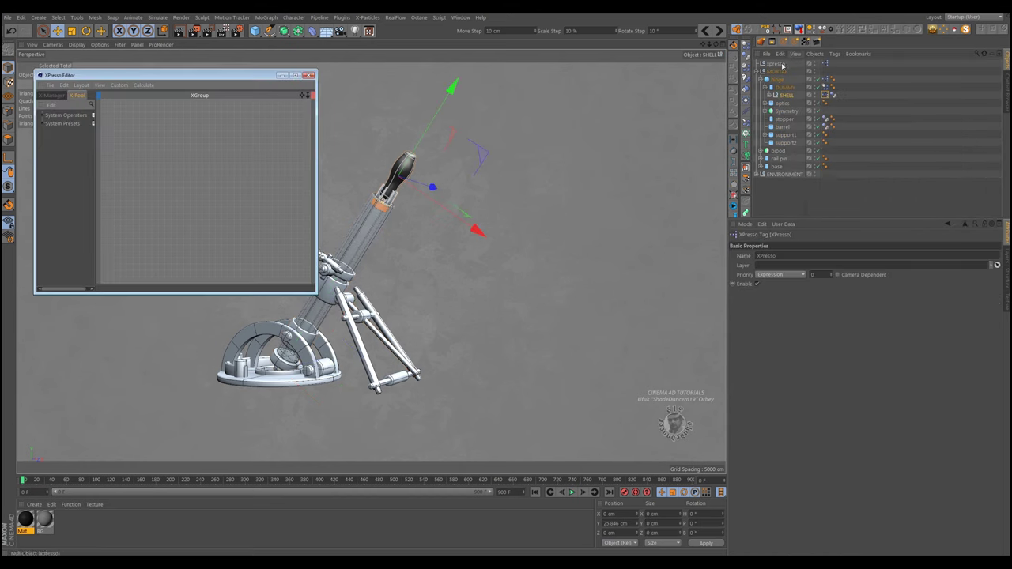
left_click(219, 183)
left_click(128, 151)
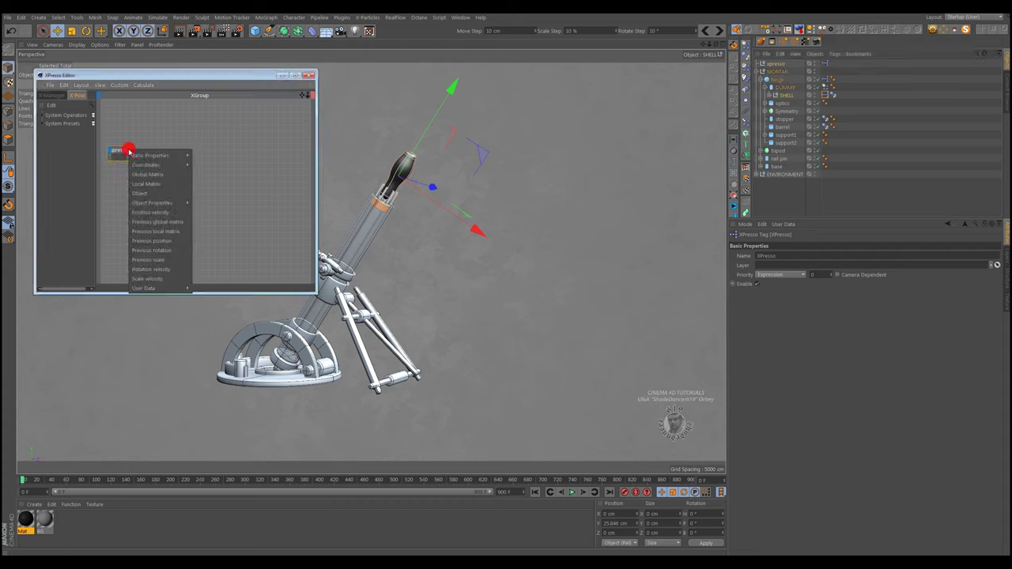
left_click(199, 297)
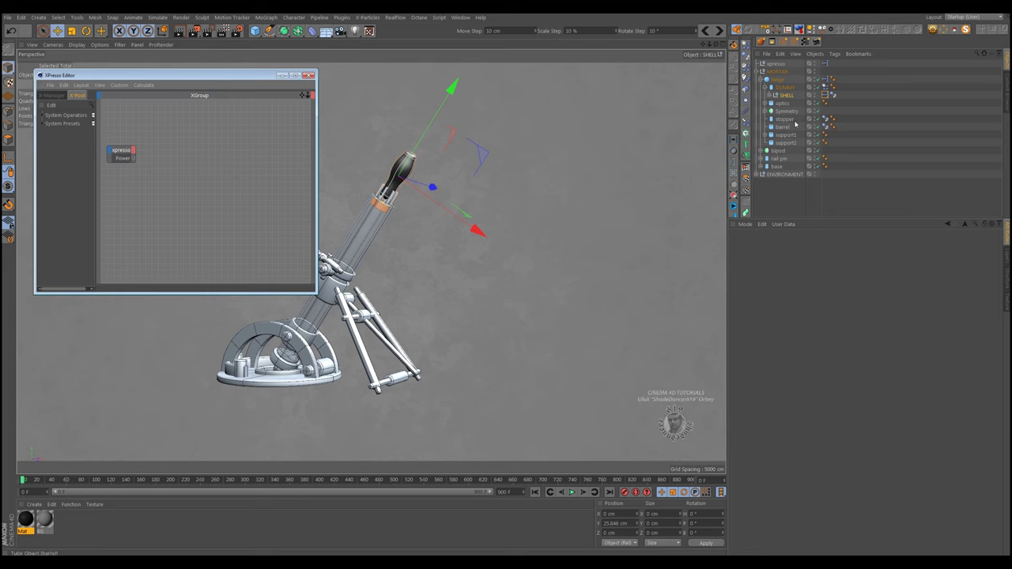
Add a Dynamics Body node with an Initial Linear Velocity input to the graph.
left_click(833, 95)
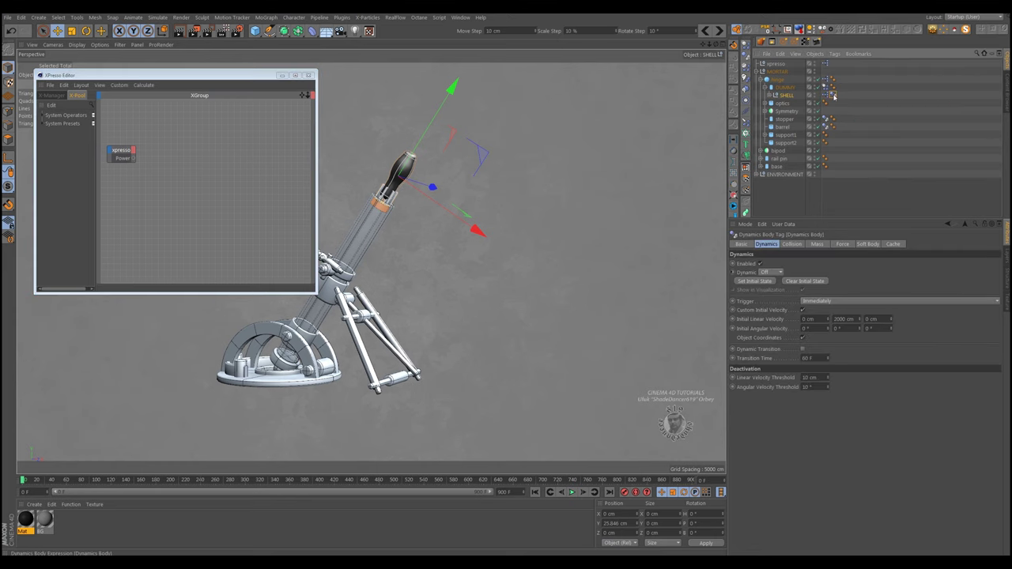
left_click_drag(274, 195, 277, 190)
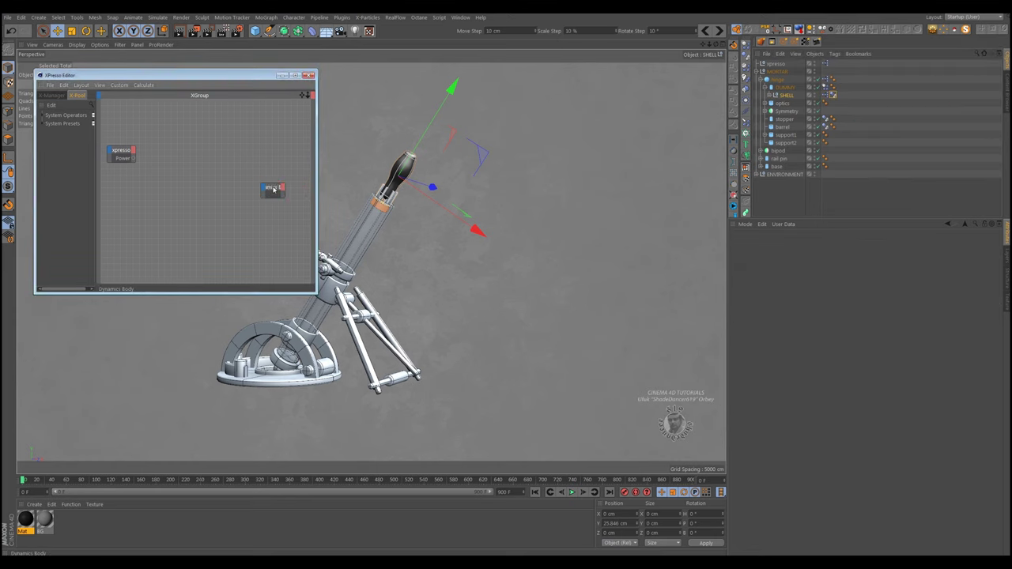
left_click(833, 95)
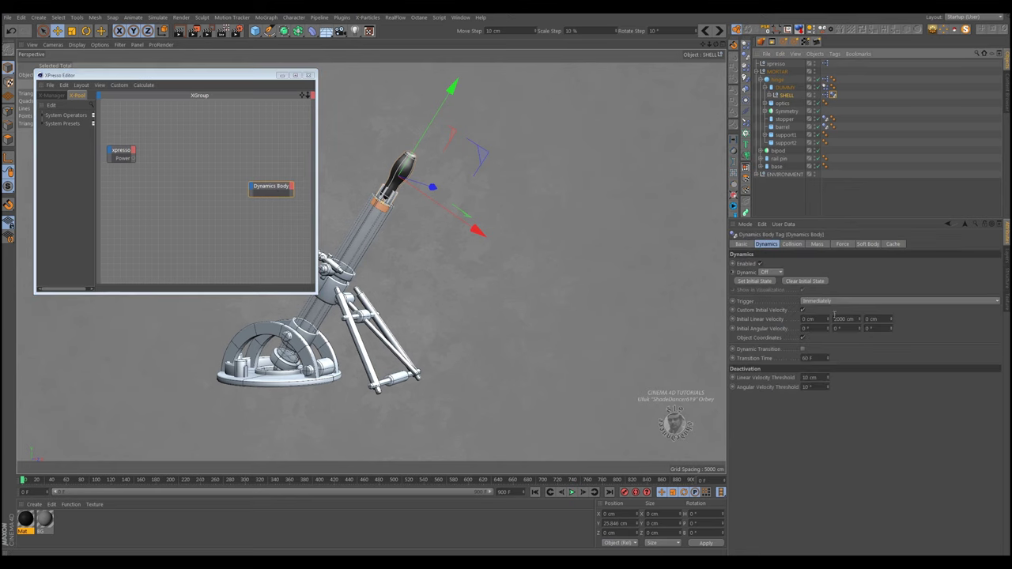
left_click(748, 319)
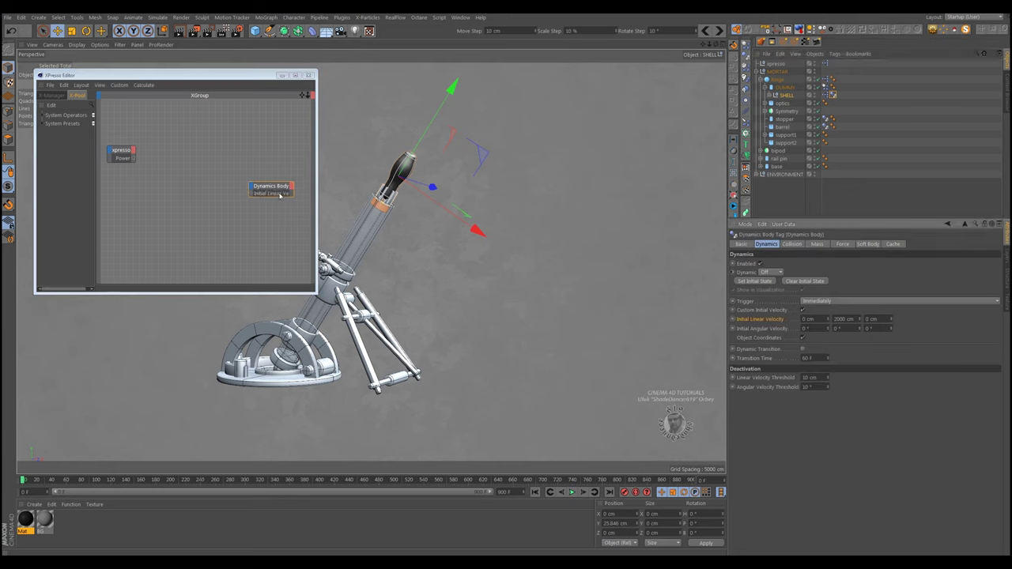
left_click_drag(253, 188, 277, 188)
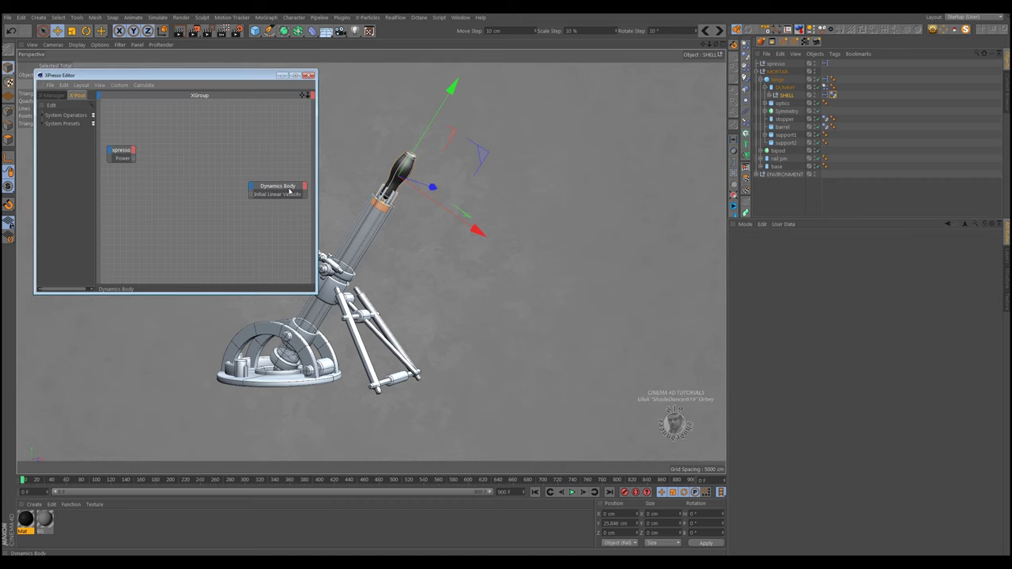
left_click(281, 188)
right_click(213, 177)
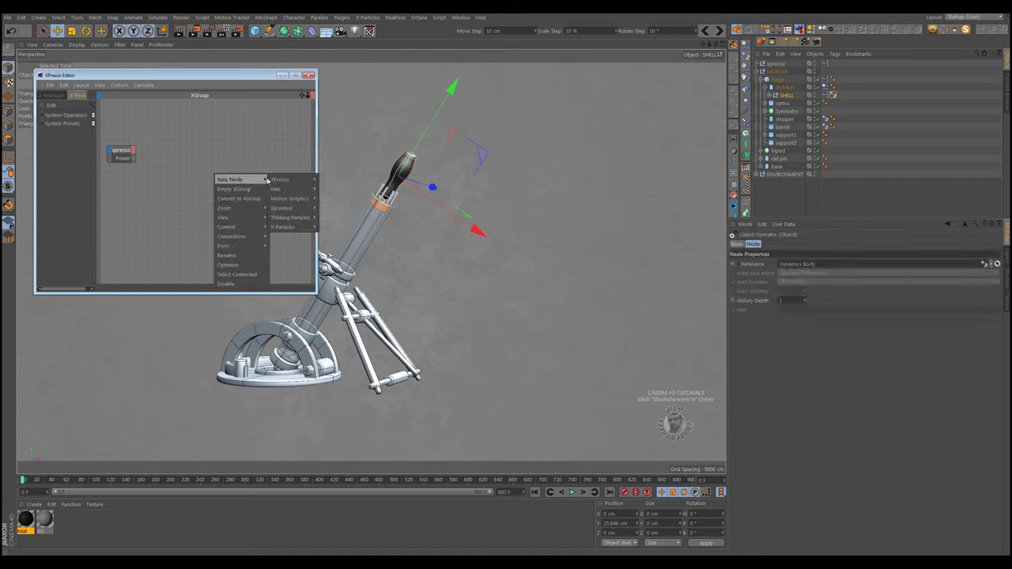
mouse_move(330, 189)
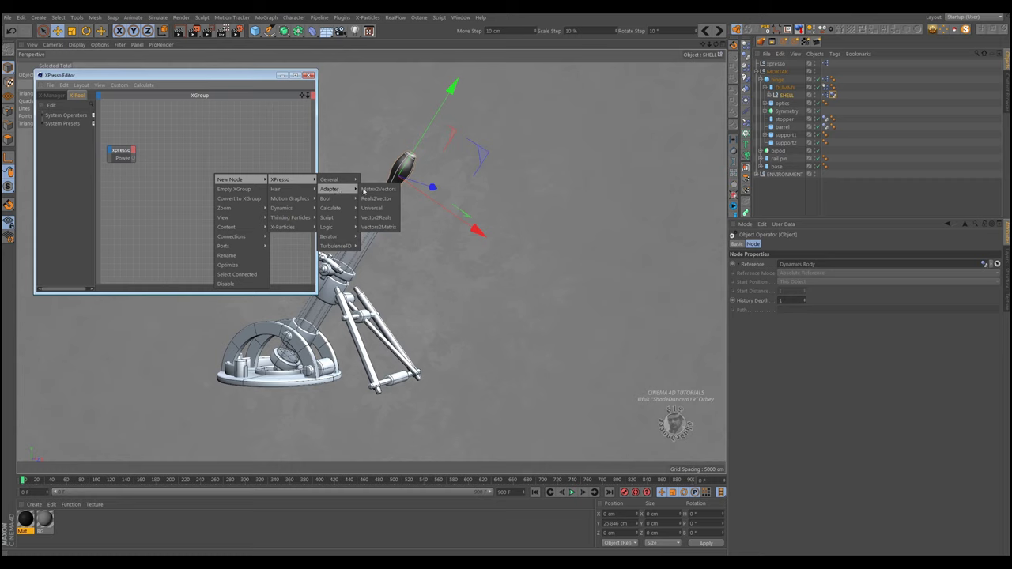
Replace the mistaken Vector2Reals node with a Reals2Vector node placed between the other two.
left_click(376, 217)
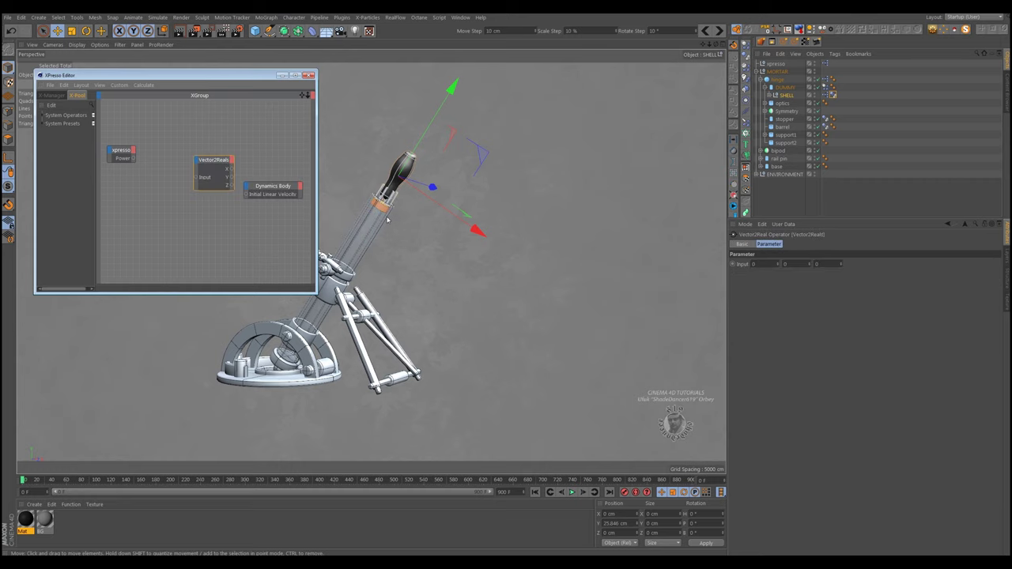
key("Delete")
right_click(217, 163)
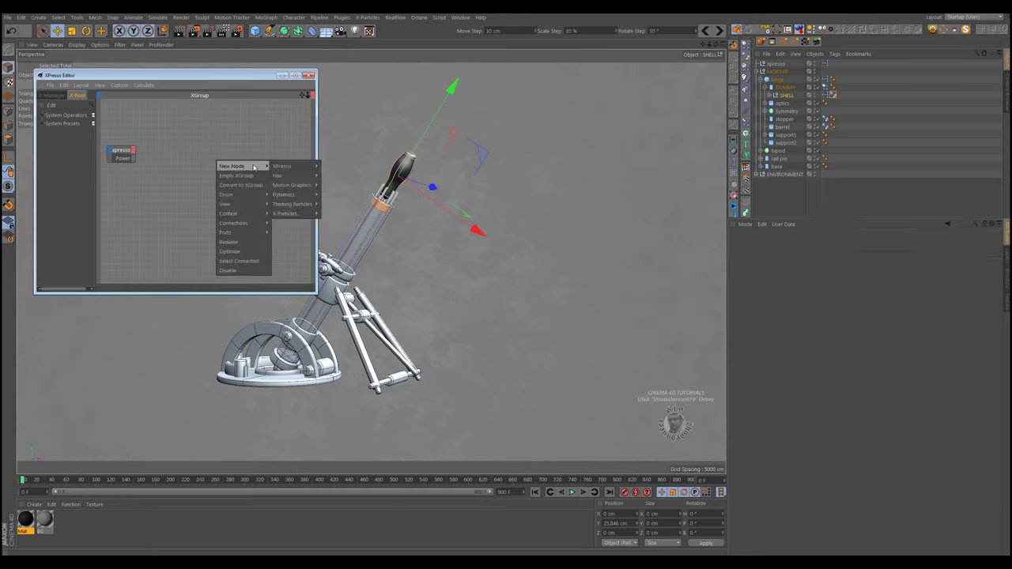
mouse_move(331, 176)
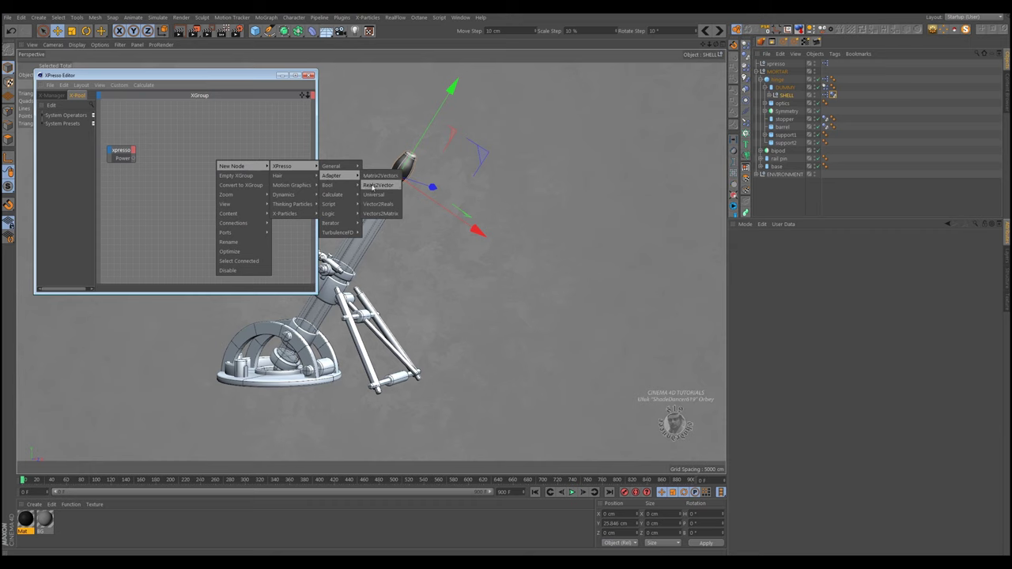
left_click(377, 185)
left_click_drag(215, 147, 188, 147)
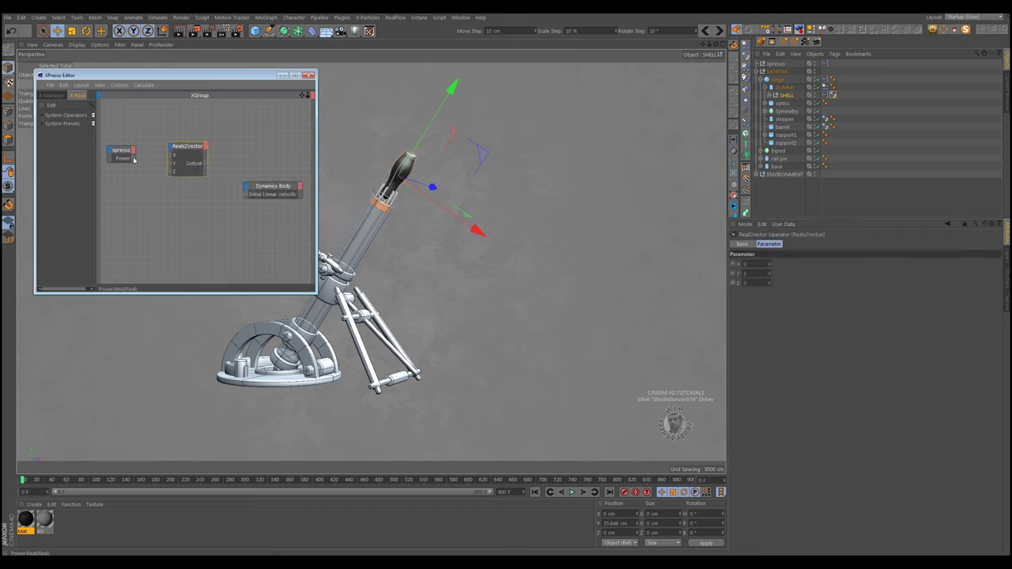
Wire Power into Reals2Vector Y and its output into Initial Linear Velocity, then close XPresso.
left_click_drag(170, 165, 171, 163)
left_click_drag(246, 195, 246, 195)
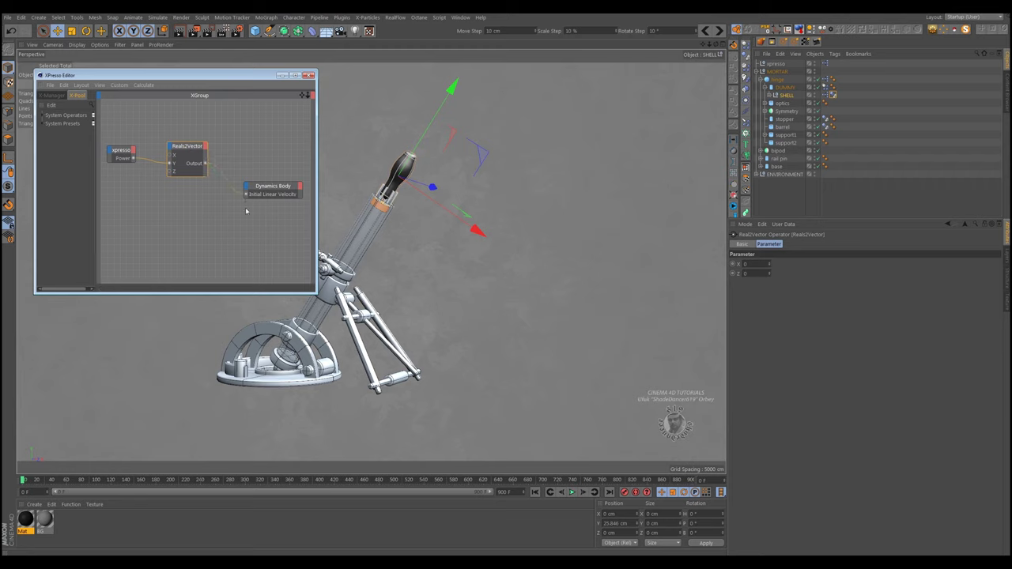
left_click(308, 75)
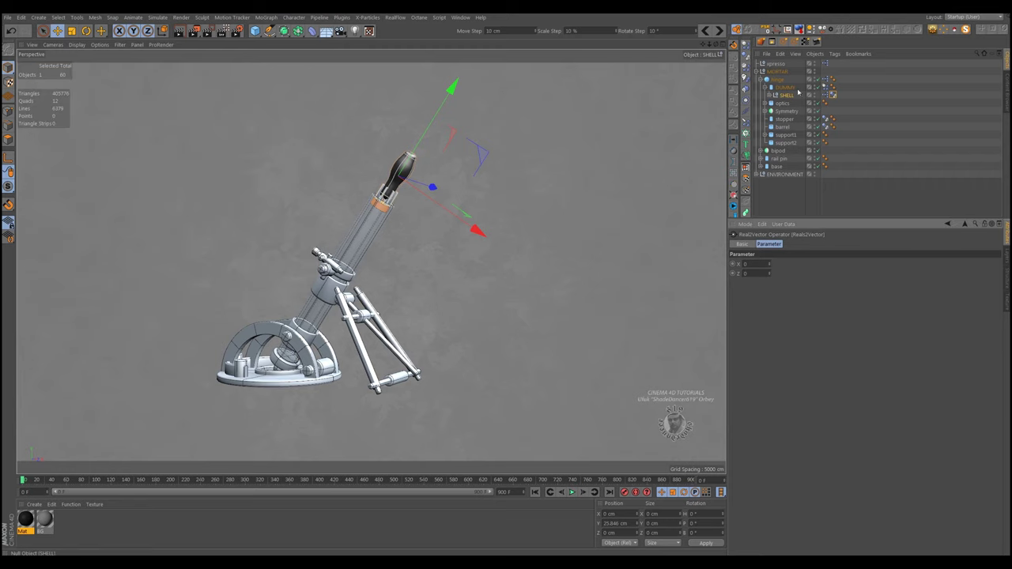
With the xpresso null selected, frame the mortar and run a first test launch, then rewind.
left_click(776, 65)
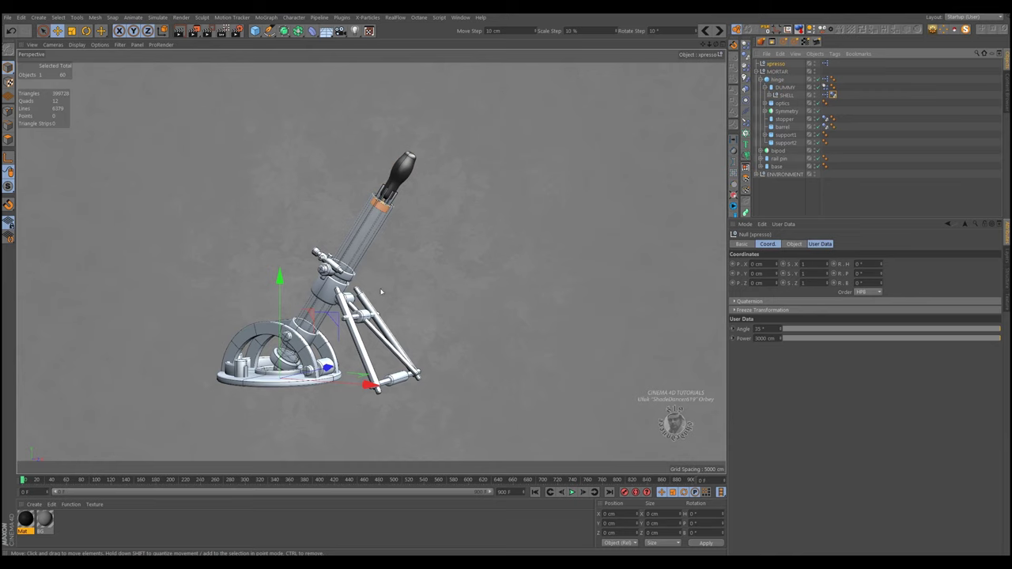
right_click_drag(380, 293, 257, 304, "alt")
middle_click_drag(529, 262, 371, 261, "alt")
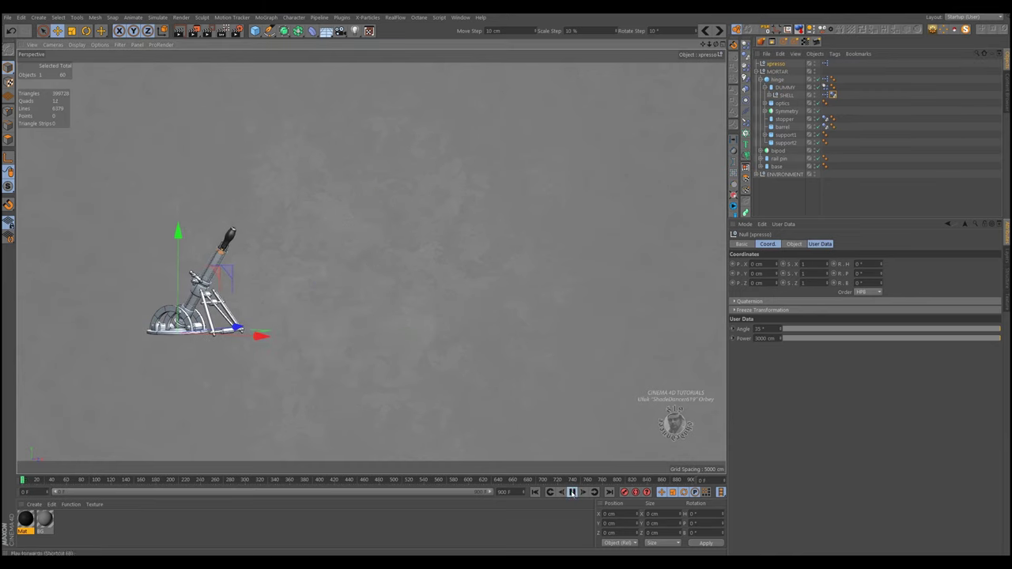
left_click(572, 492)
left_click(573, 492)
left_click(536, 491)
Orbit around the mortar, replay the launch, rewind to frame 0 and zoom back in.
scroll(377, 318, "down", 2)
mouse_move(378, 319)
left_mouse_down("alt")
mouse_move(266, 292)
mouse_move(230, 309)
mouse_move(174, 311)
left_mouse_up("alt")
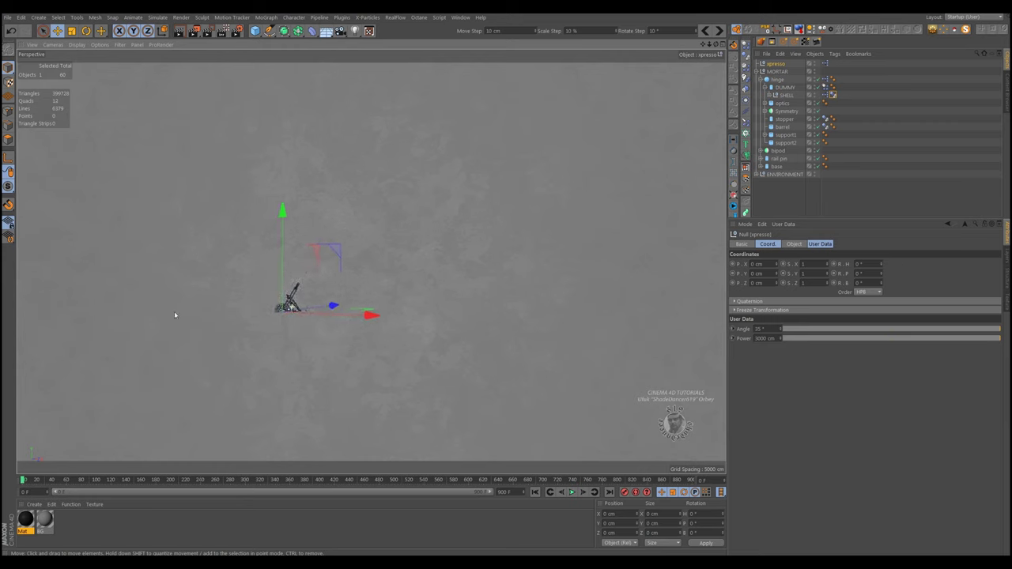
left_click(573, 492)
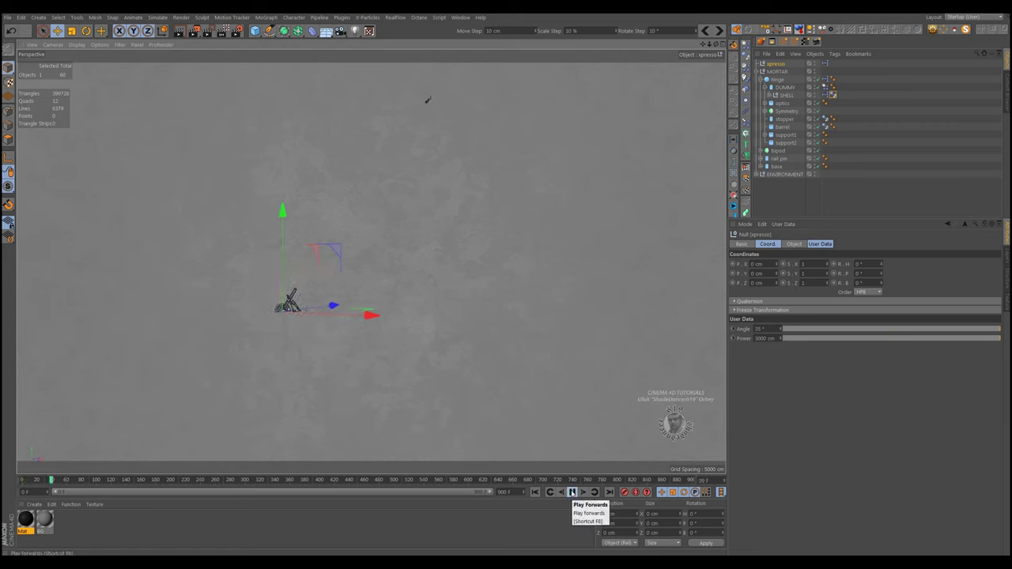
left_click(573, 492)
left_click(535, 492)
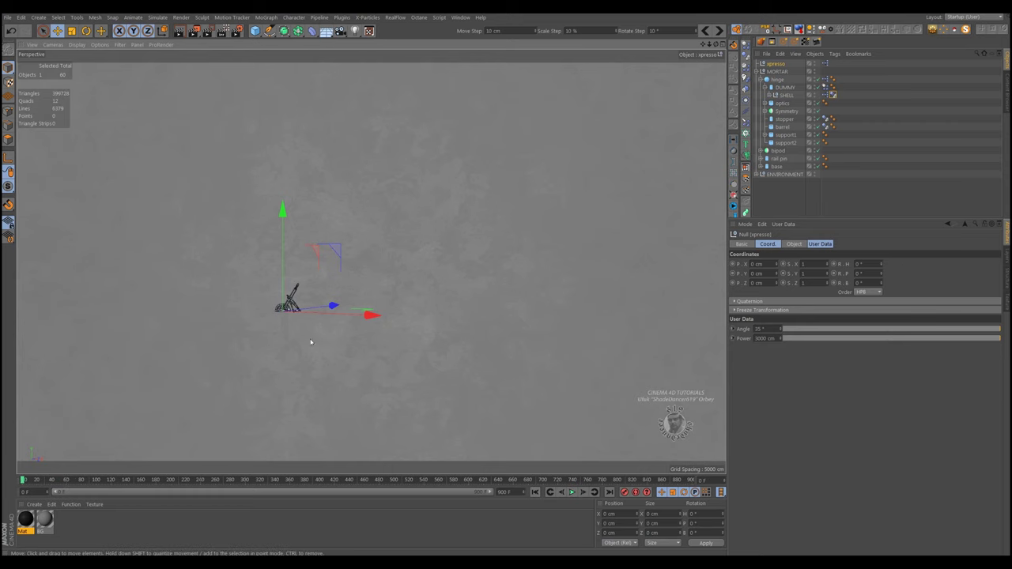
right_click_drag(284, 302, 436, 309, "alt")
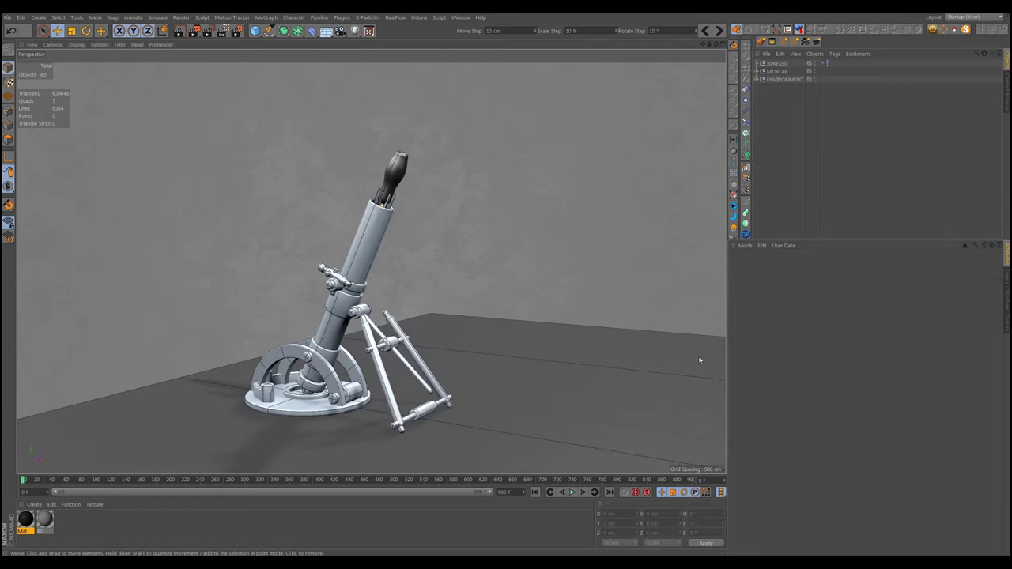
Frame the mountain terrain and fire the shell toward it at 2000 cm Power, then rewind.
left_click(778, 65)
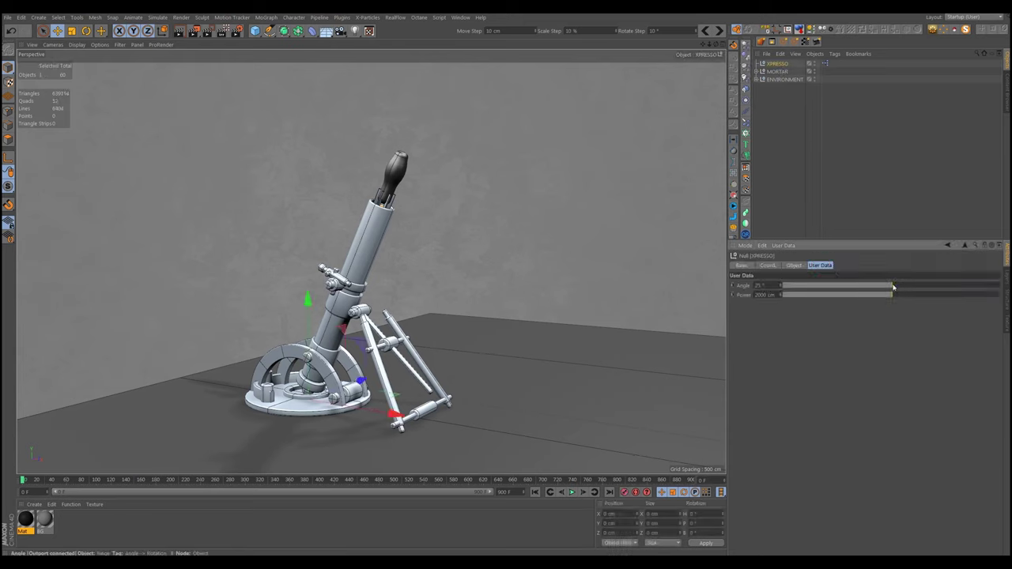
scroll(257, 380, "down", 3)
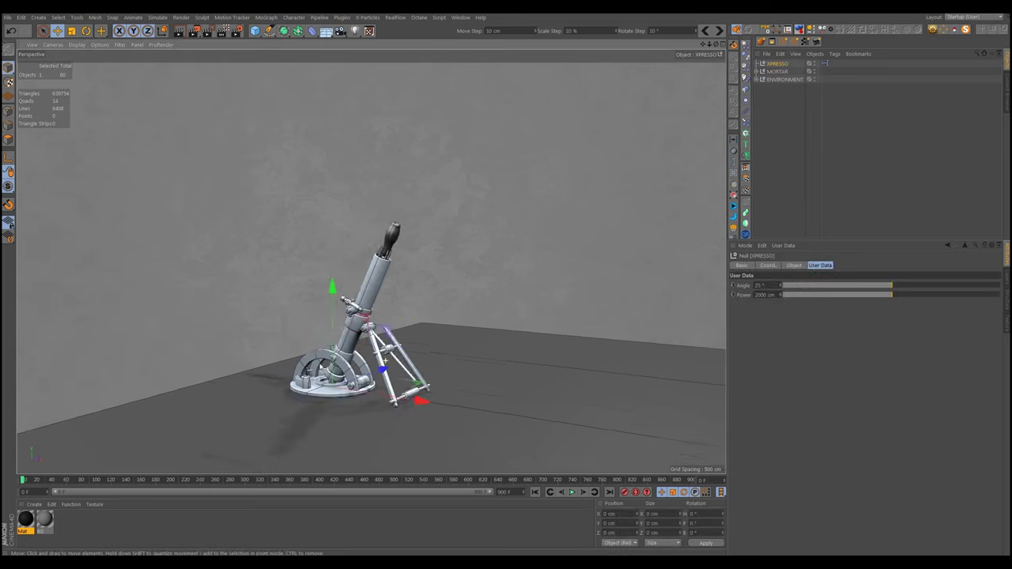
scroll(257, 380, "down", 3)
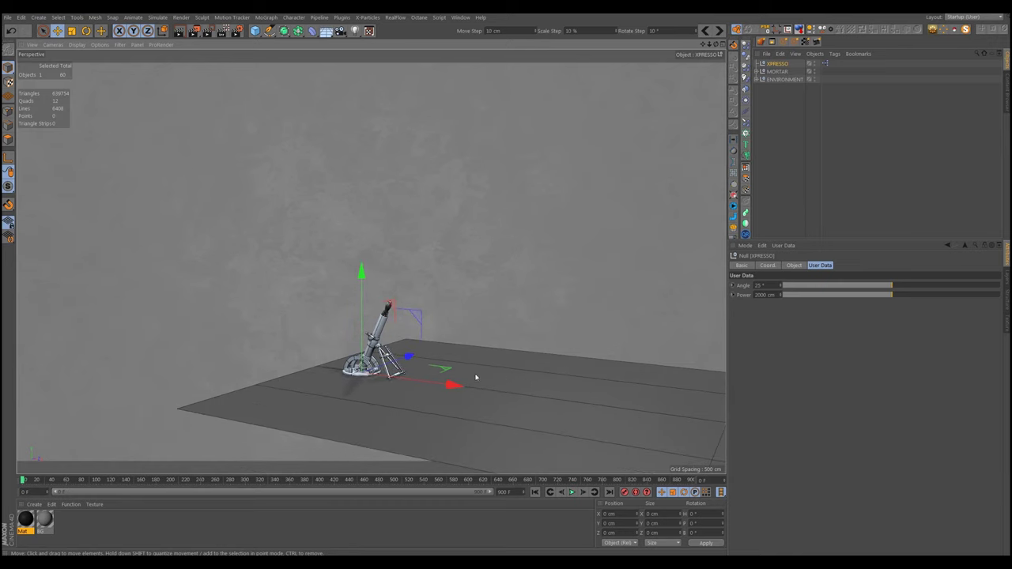
mouse_move(476, 377)
left_mouse_down("alt")
mouse_move(280, 332)
mouse_move(333, 343)
left_mouse_up("alt")
scroll(366, 325, "down", 3)
mouse_move(482, 343)
middle_mouse_down("alt")
mouse_move(363, 355)
mouse_move(320, 346)
middle_mouse_up("alt")
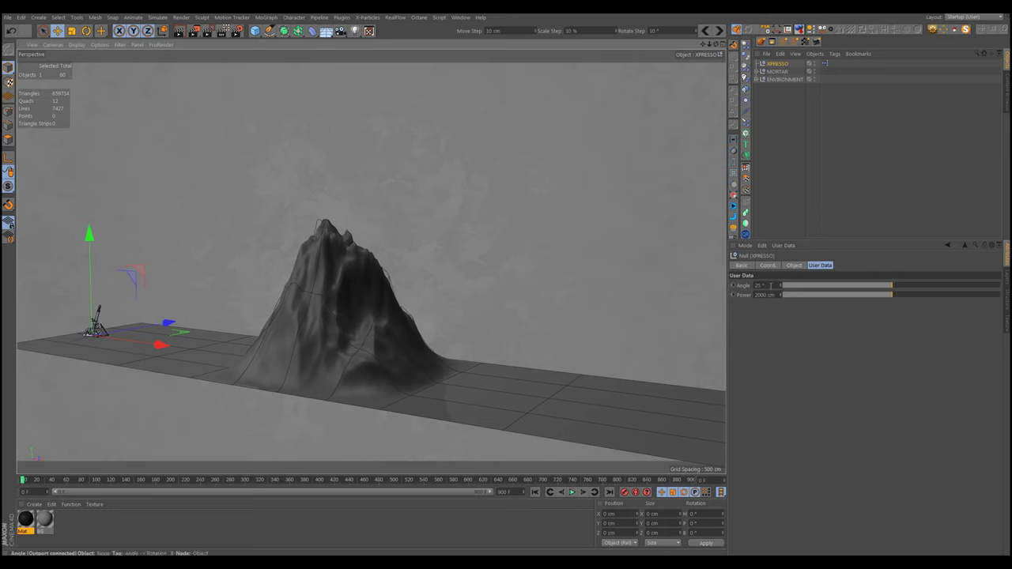
left_click(573, 492)
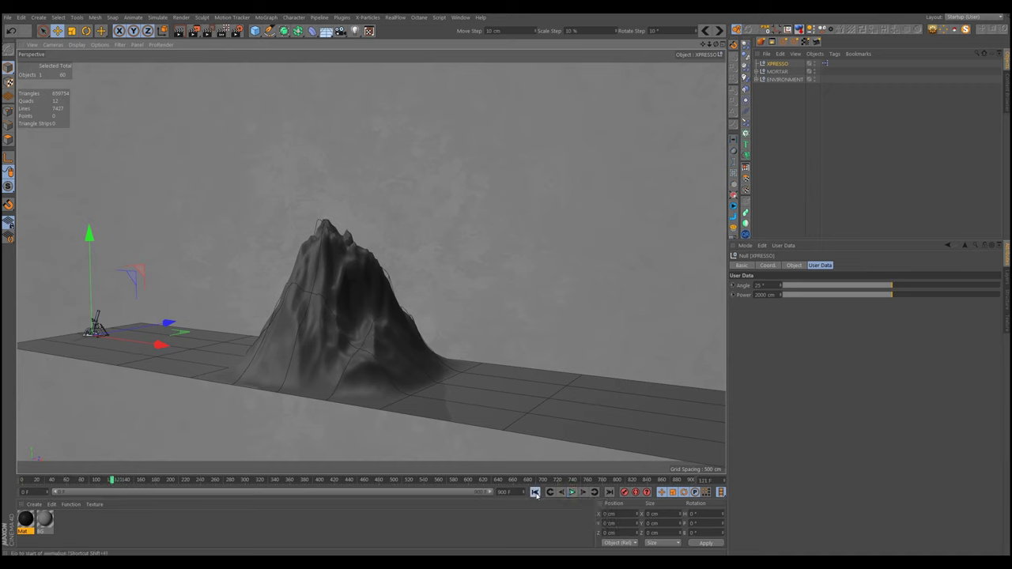
left_click(535, 492)
Raise Power to 3000 cm and fire again, then rewind to the start.
left_click_drag(892, 294, 1001, 295)
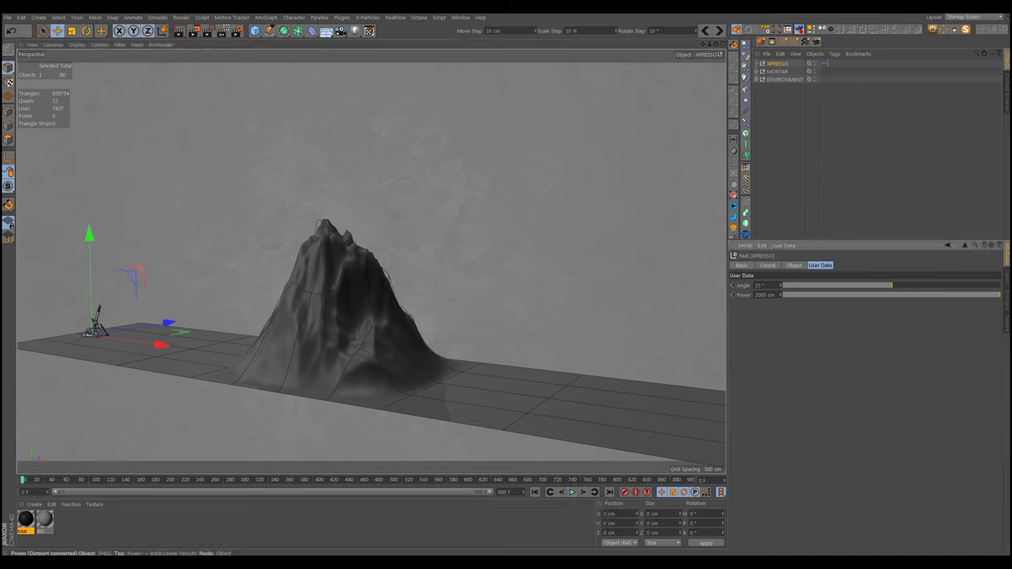
left_click(570, 492)
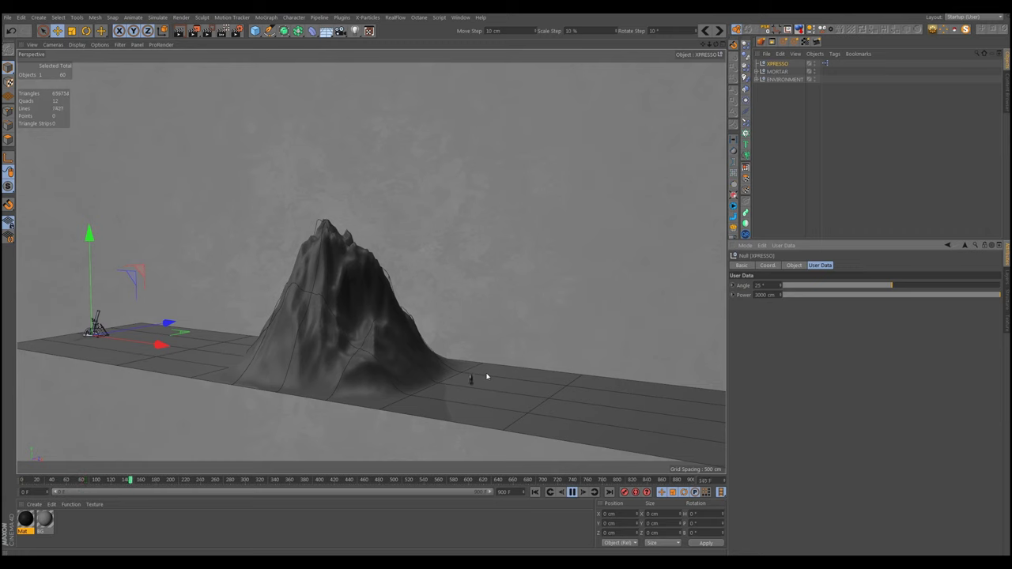
left_click(534, 492)
Set Angle to 34° and fire, following the shell until it rests on the ground.
left_click_drag(897, 287, 999, 290)
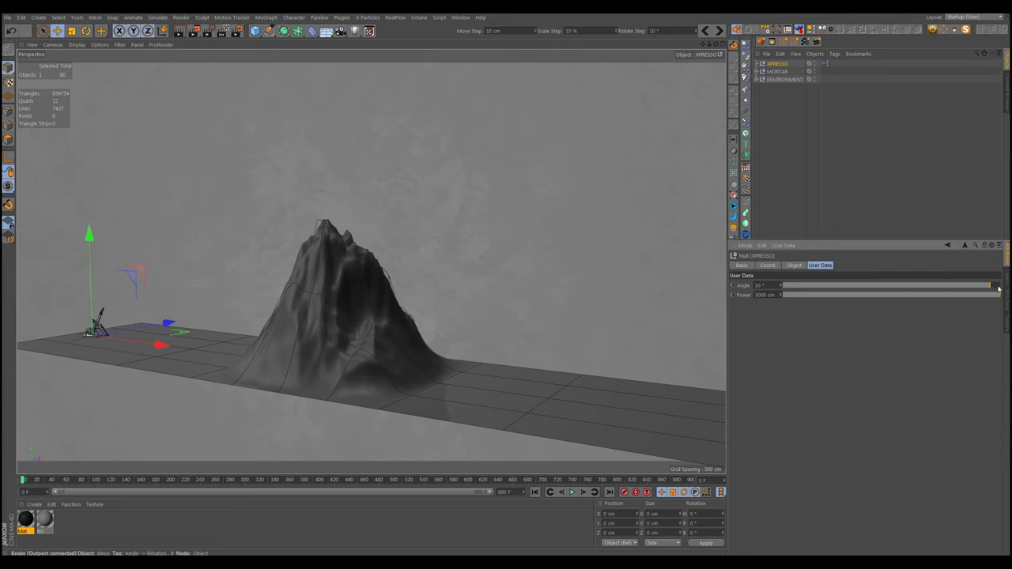
left_click(571, 492)
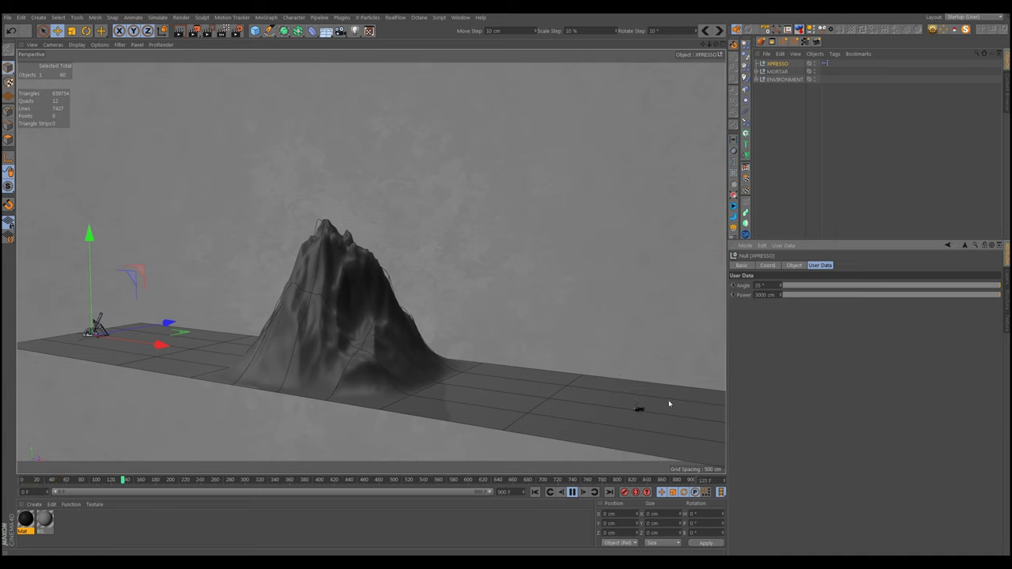
middle_click_drag(654, 411, 569, 402, "alt")
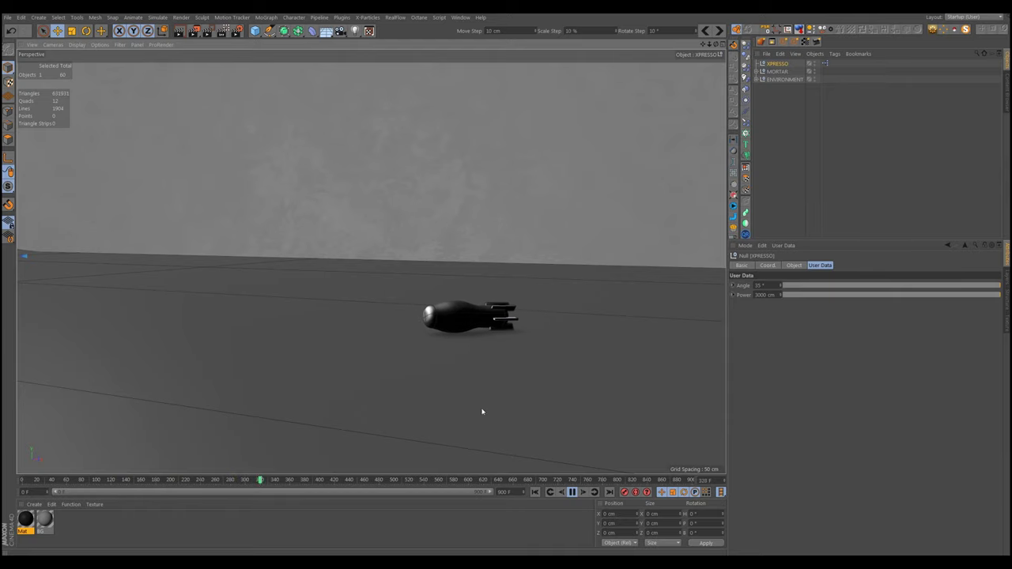
left_click(573, 492)
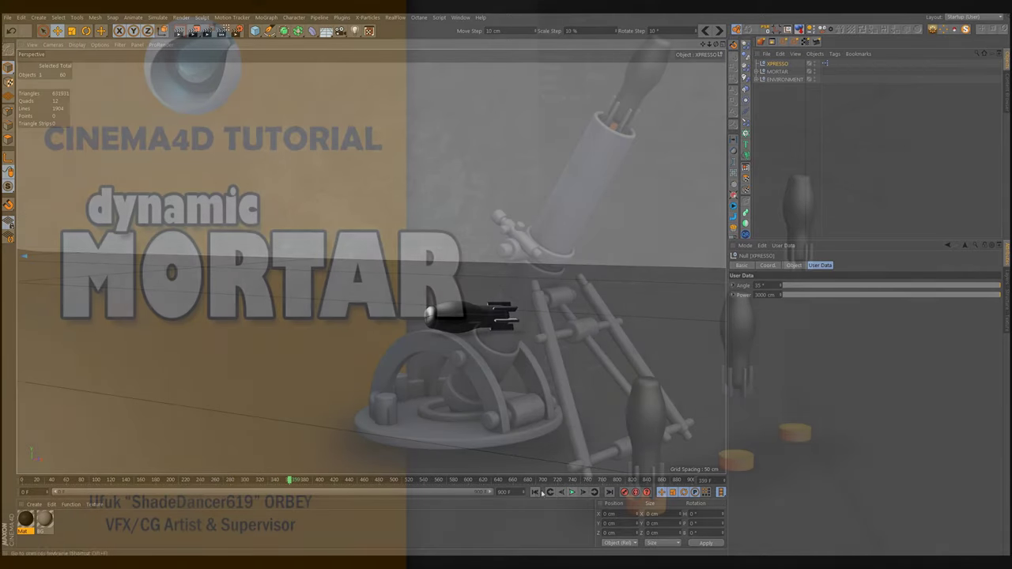